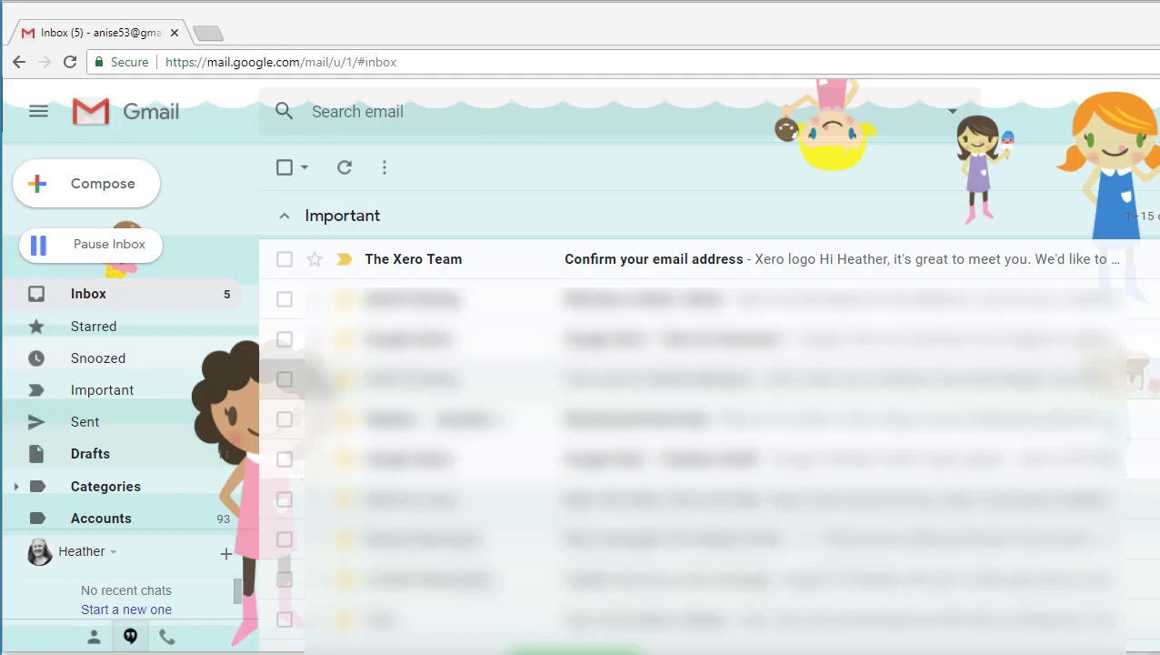
# Step: Open The Xero Team's 'Confirm your email address' message and confirm it's you
pyautogui.click(702, 262)
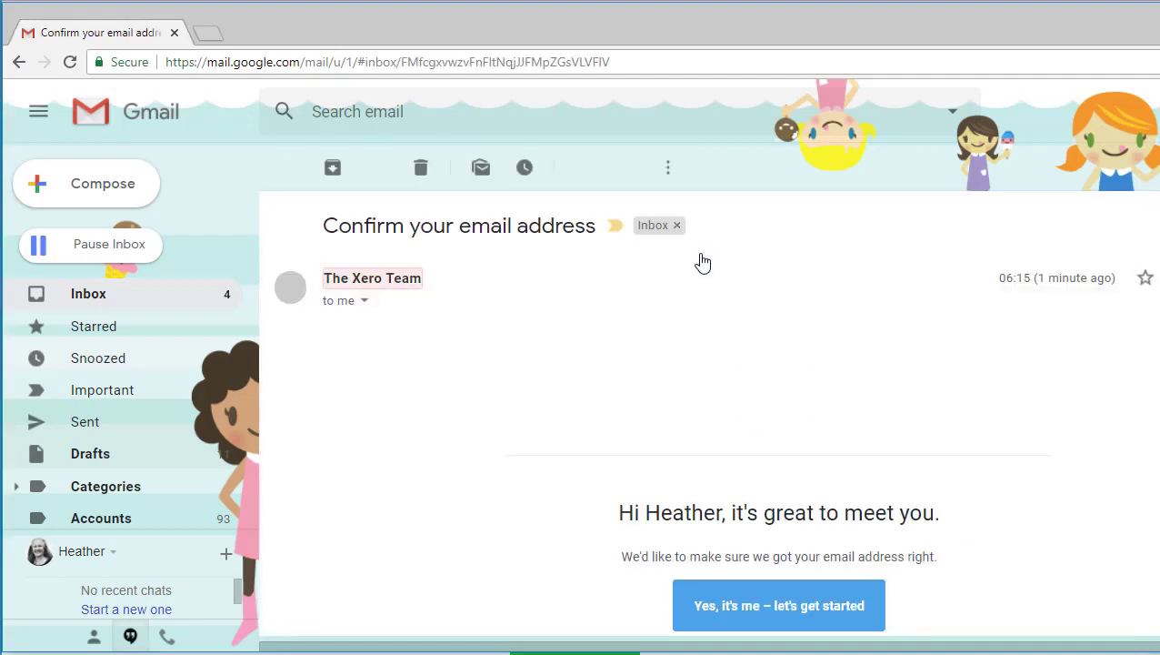
pyautogui.scroll(-1, 996, 600)
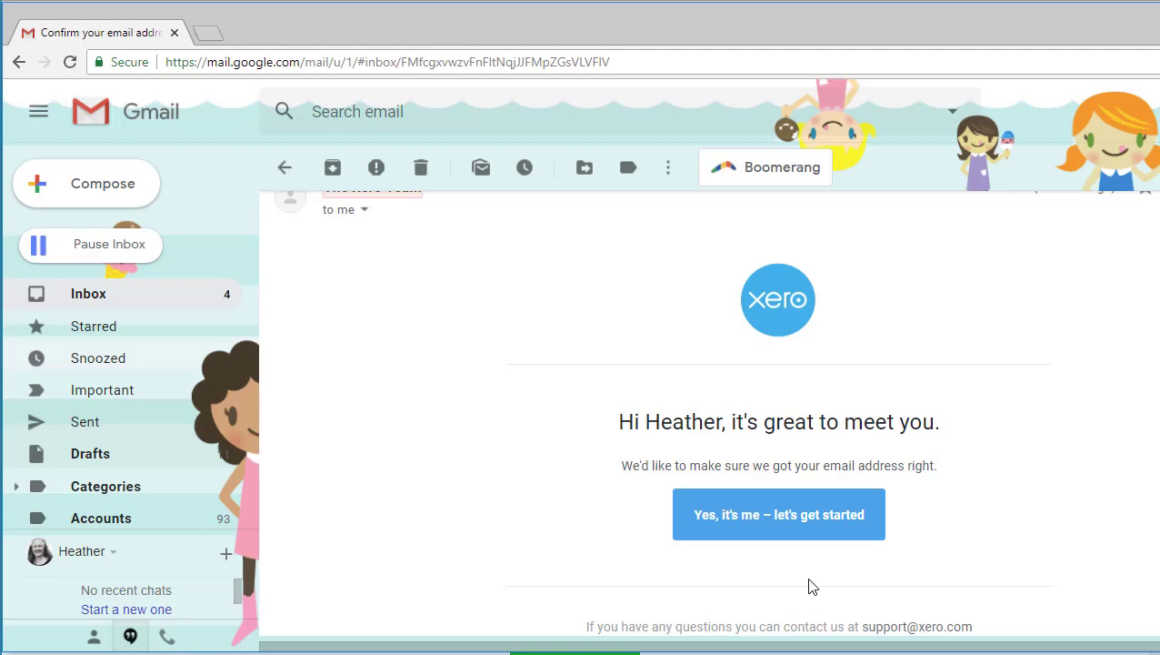
pyautogui.click(801, 530)
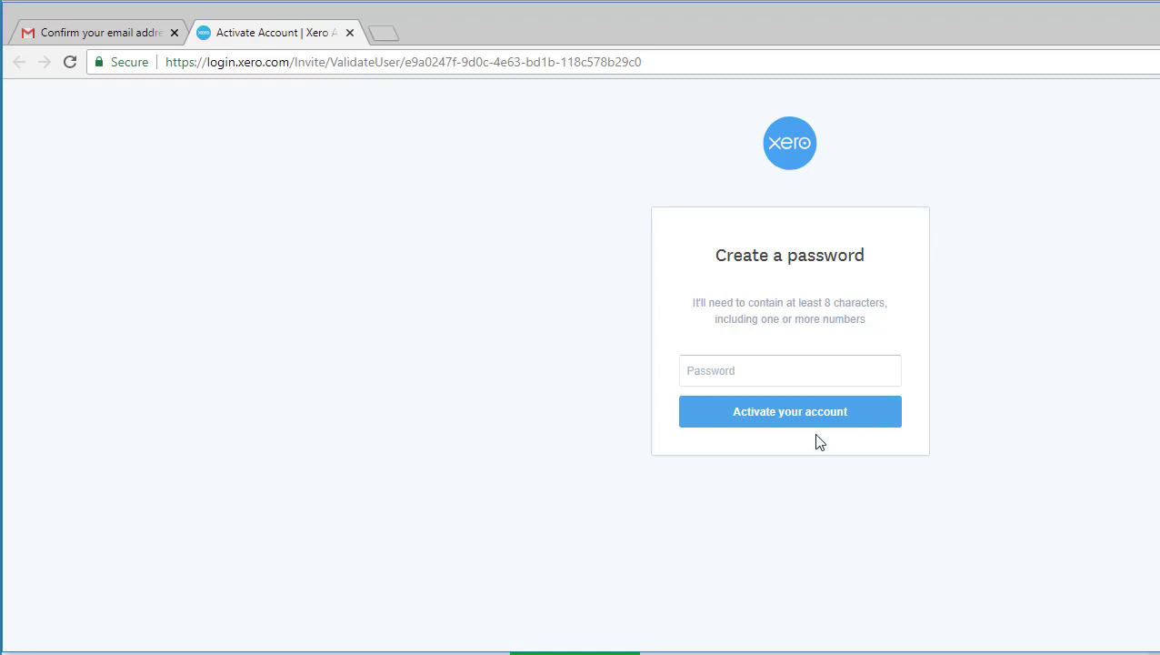
# Step: Enter a new account password of at least 8 characters including a number
pyautogui.click(750, 369)
pyautogui.write('•••••••••')
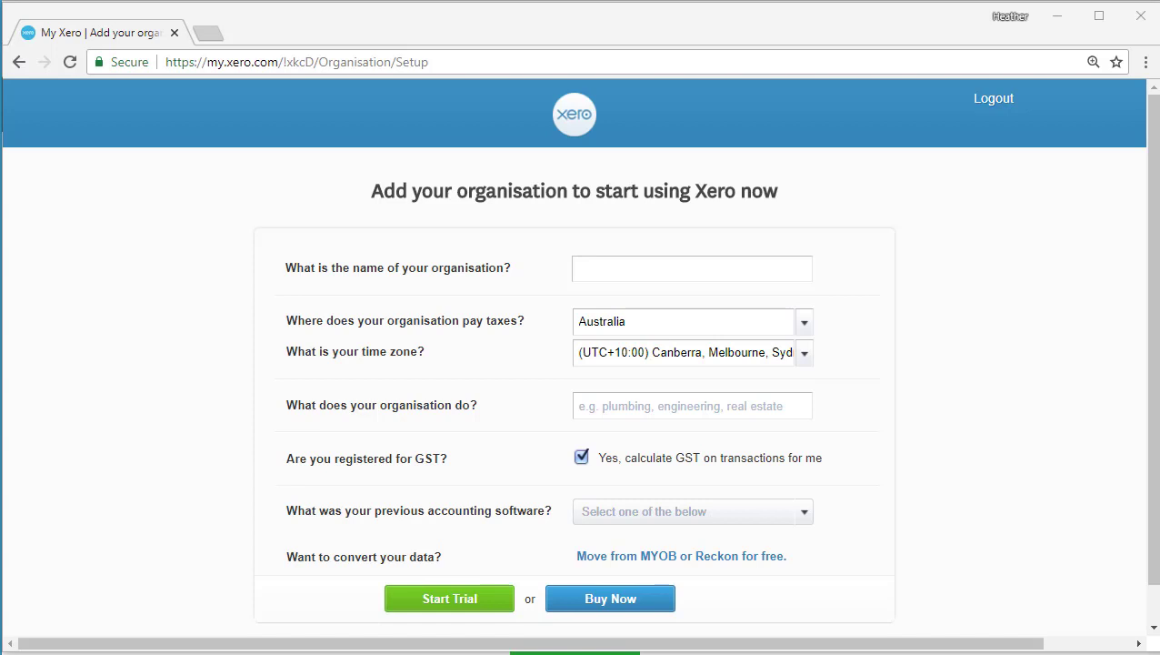
# Step: Enter 'ANC Business' as the organisation name
pyautogui.click(593, 274)
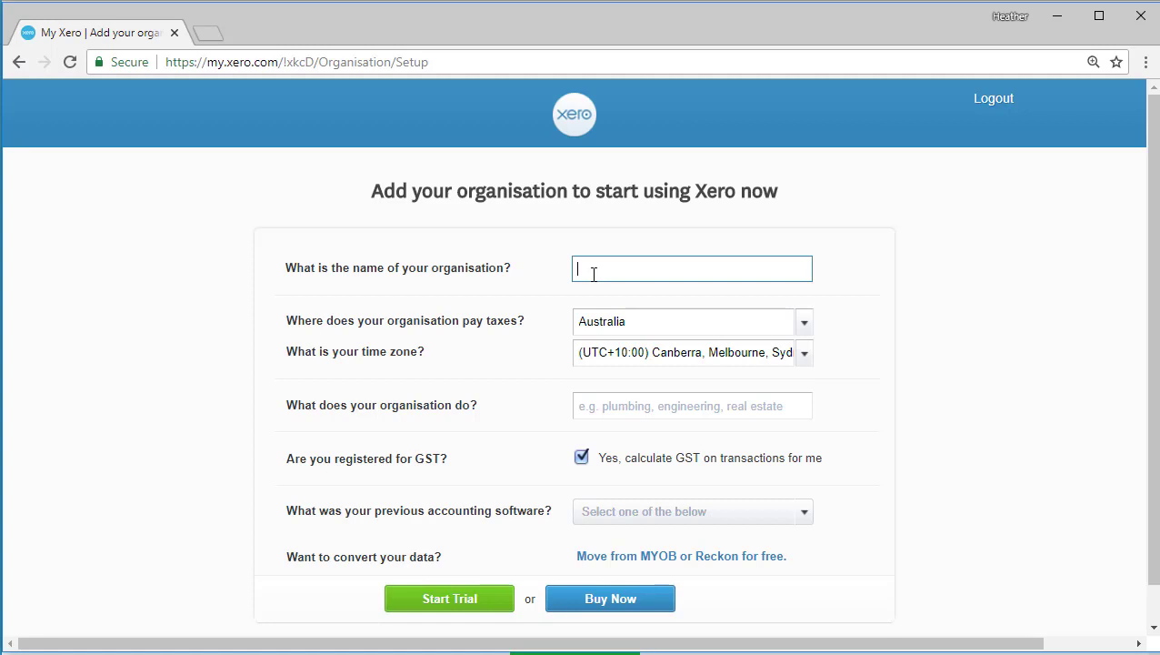
pyautogui.write('ANC Business')
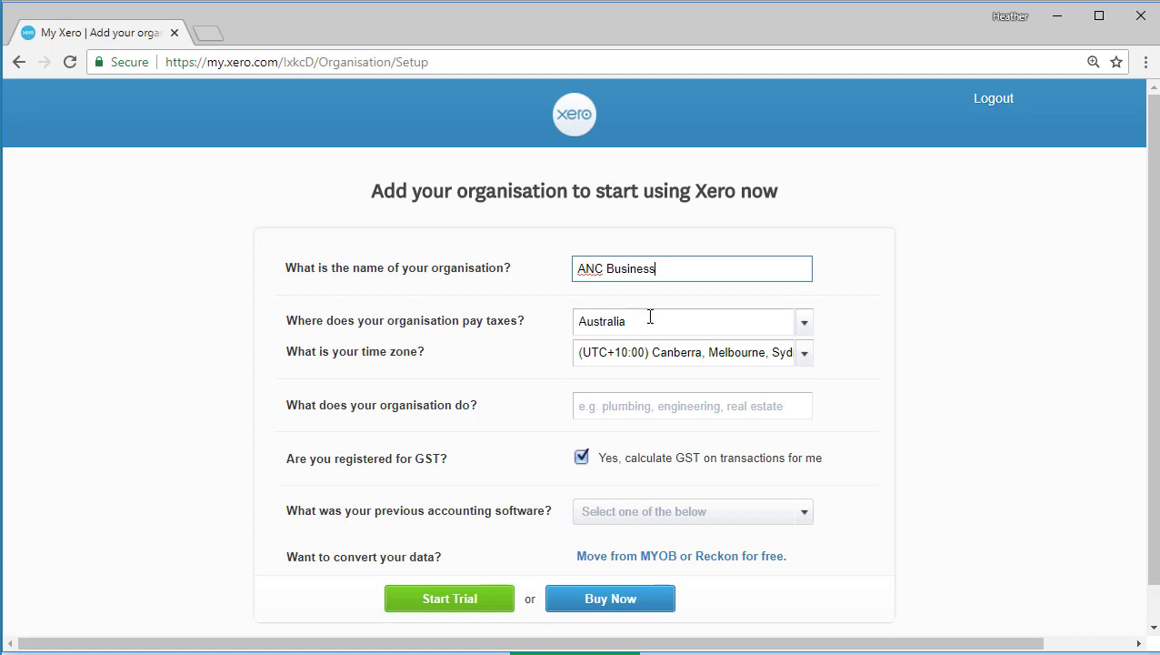
# Step: Search 'Bris' and choose the (UTC+10:00) Brisbane time zone
pyautogui.click(805, 357)
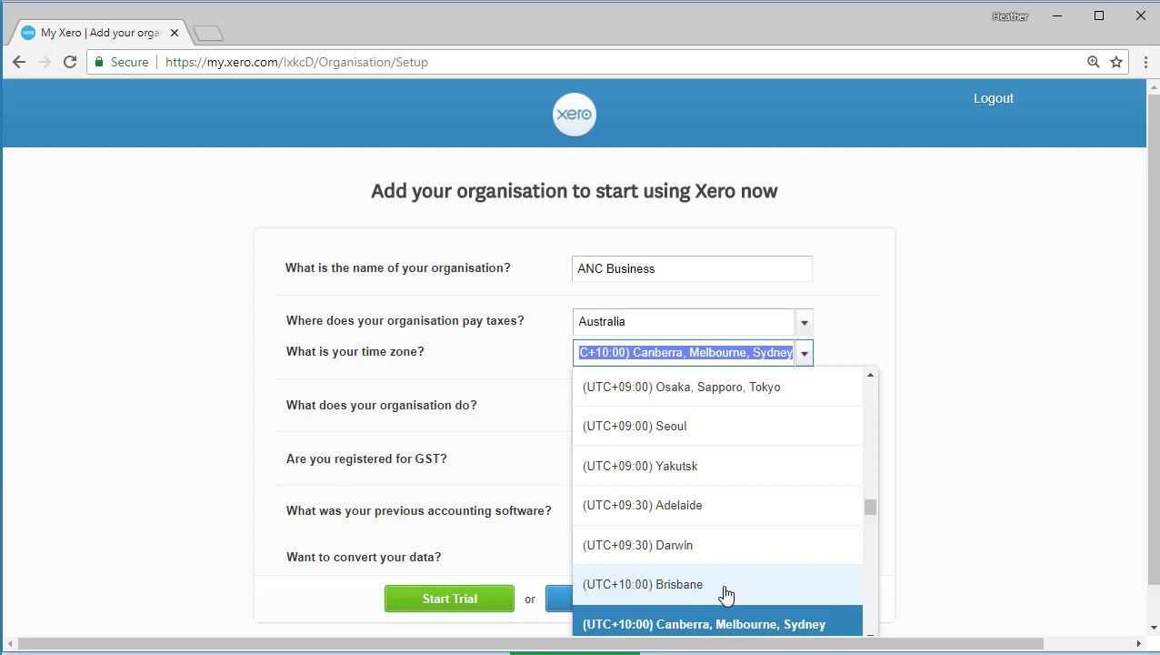
pyautogui.write('B')
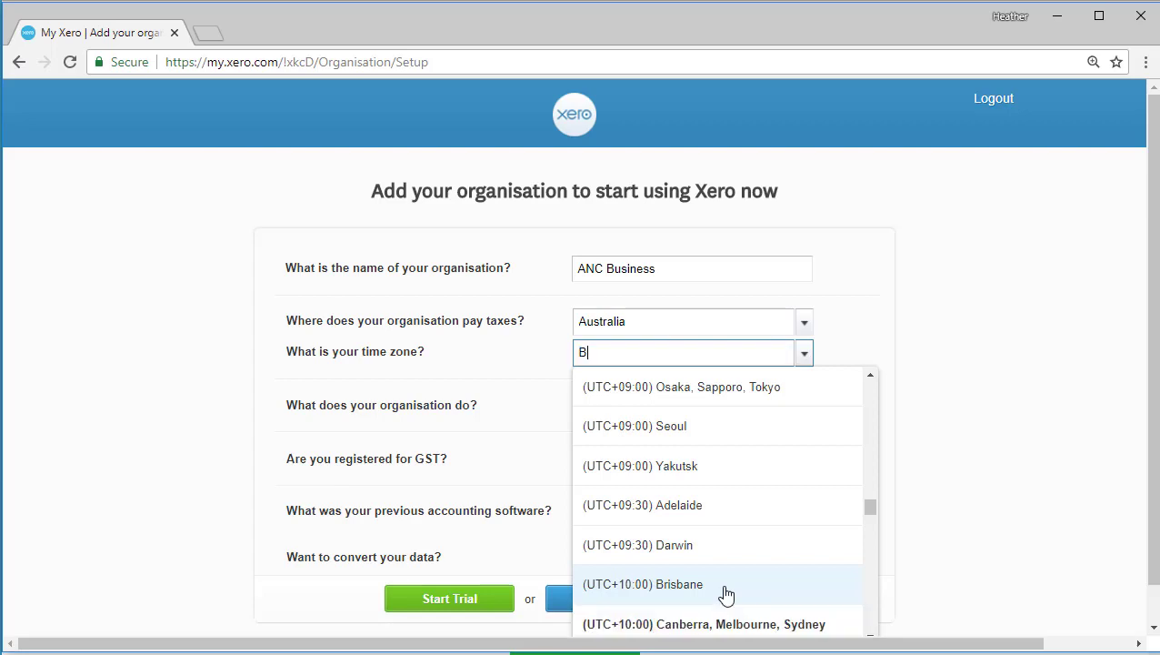
pyautogui.write('ris')
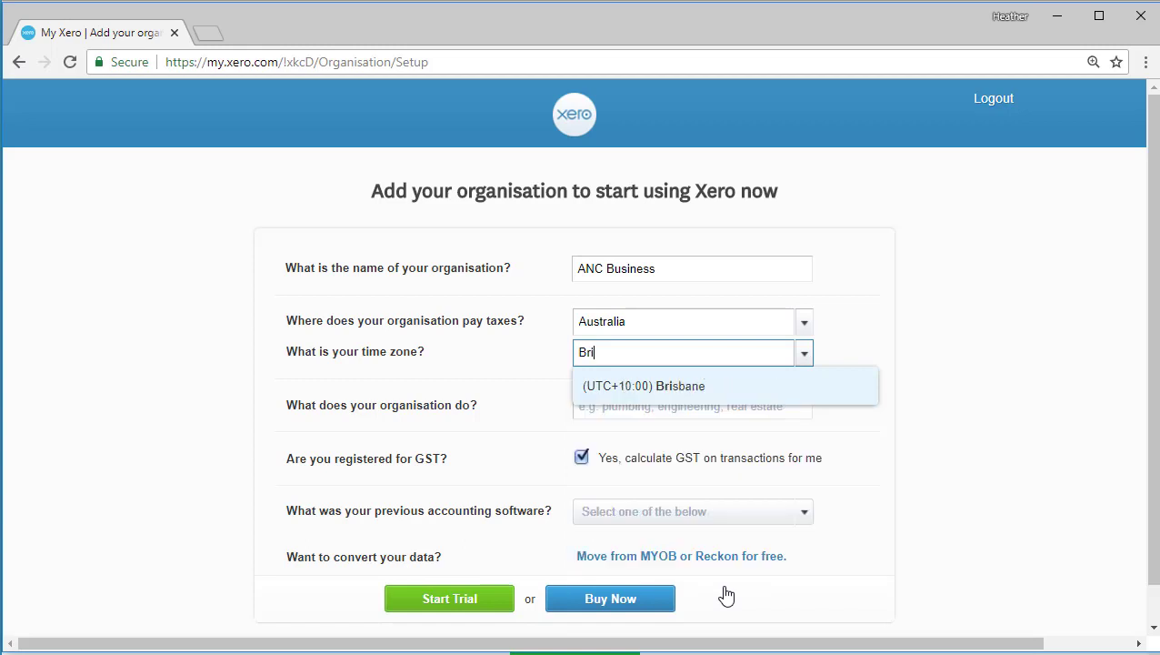
pyautogui.click(728, 399)
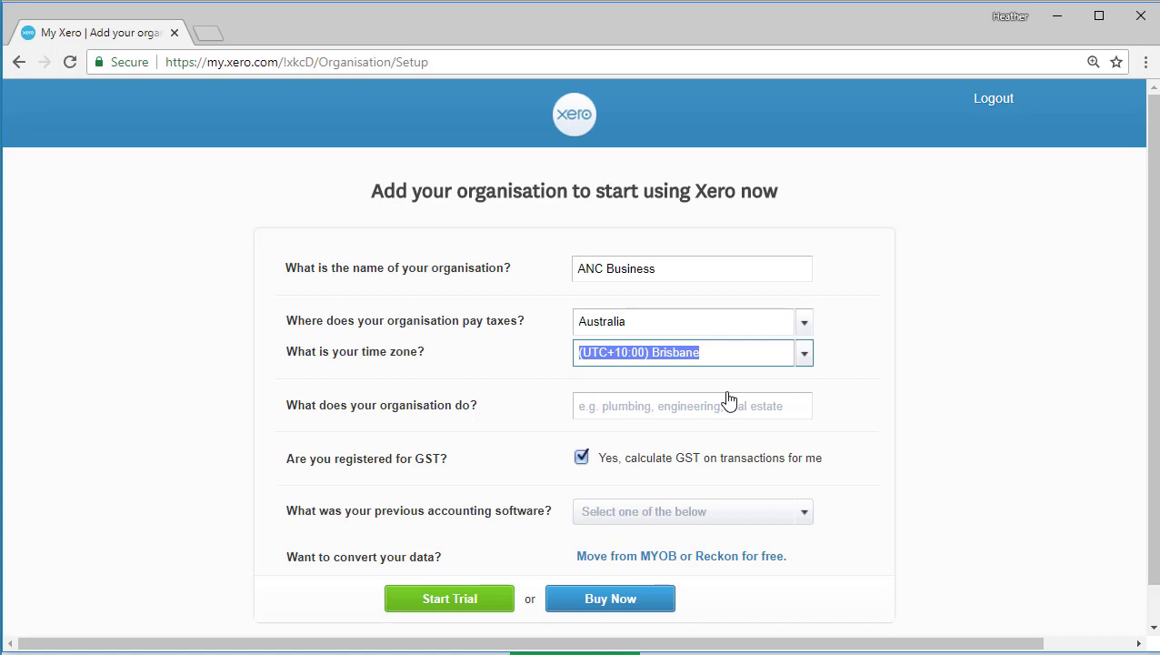
# Step: Search 'Consulting' and select Business Consulting Services as the organisation's activity
pyautogui.click(699, 409)
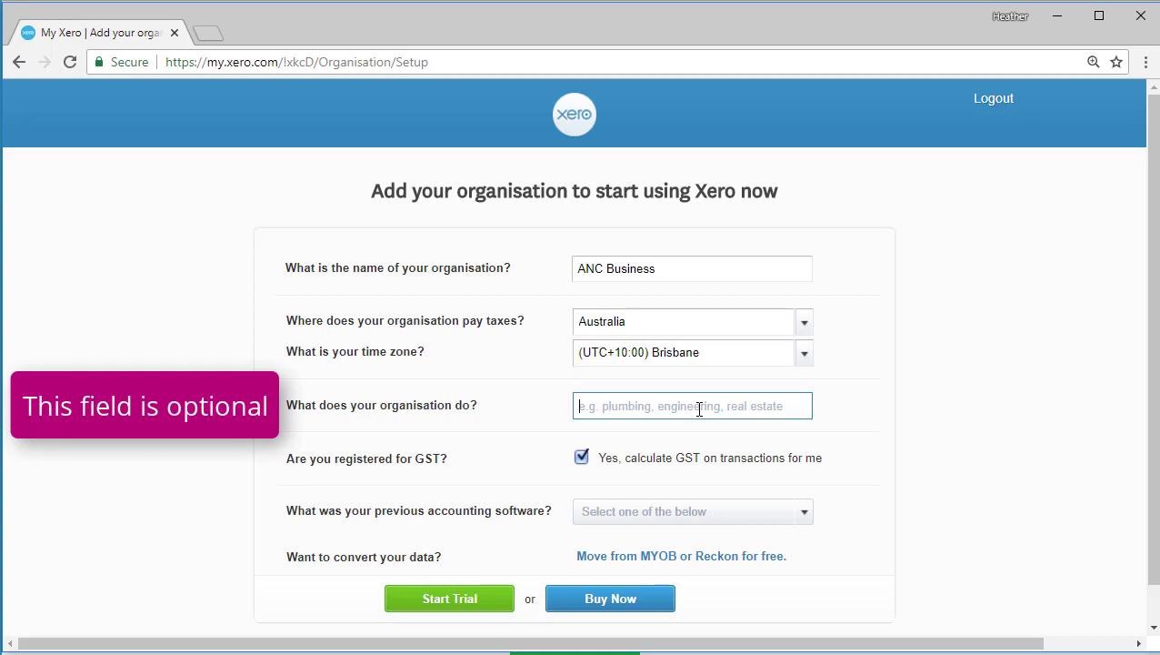
pyautogui.write('Consulting')
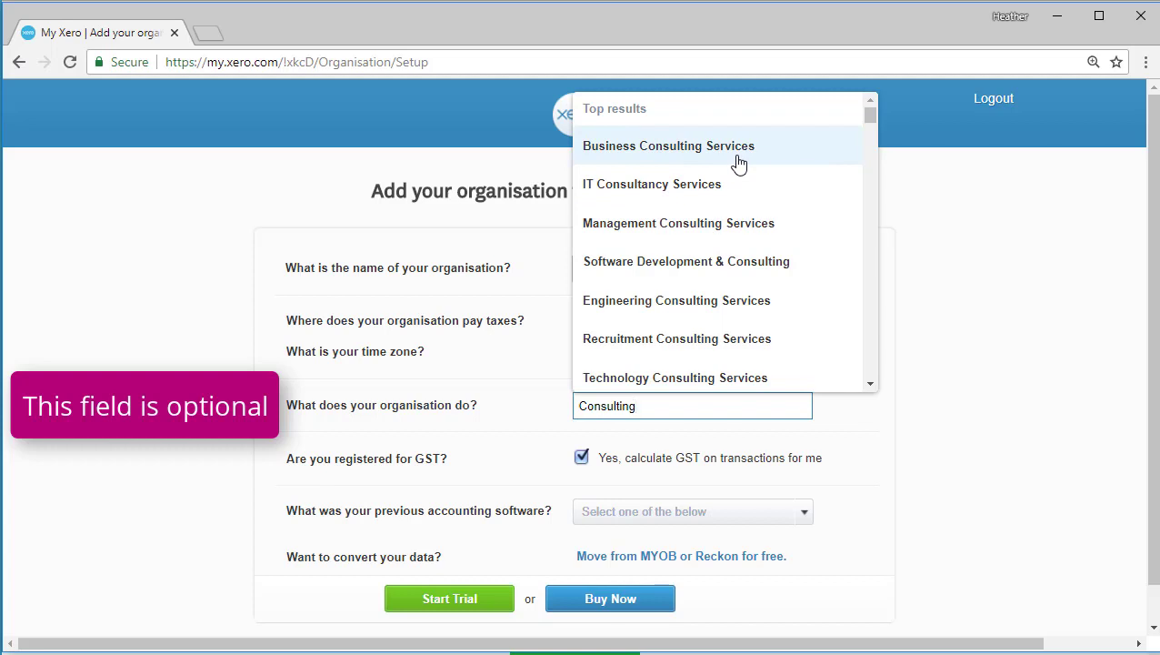
pyautogui.click(738, 162)
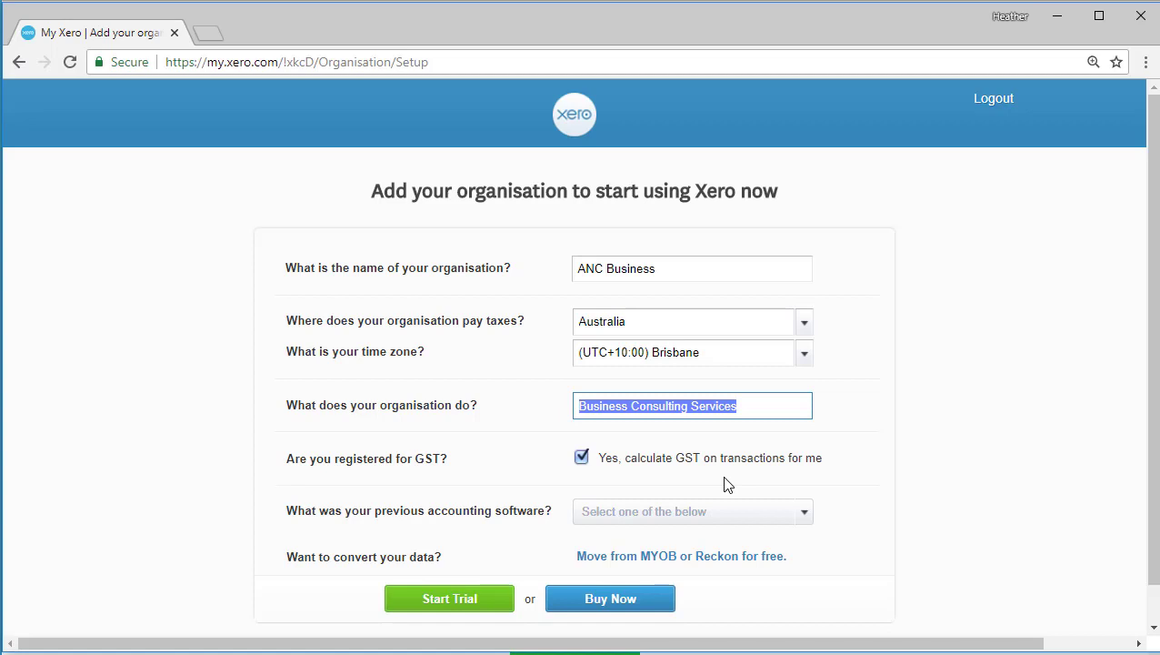
# Step: Leave previous accounting software unselected and start the ANC Business free trial
pyautogui.click(805, 515)
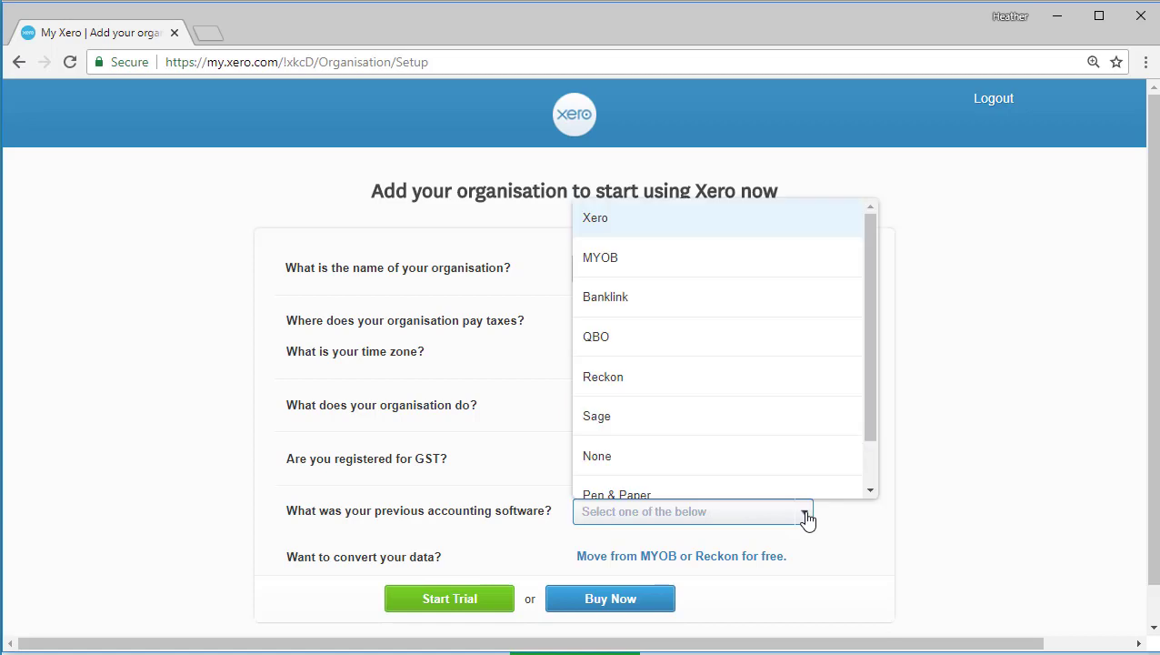
pyautogui.moveTo(868, 429); pyautogui.dragTo(866, 458)
pyautogui.click(874, 573)
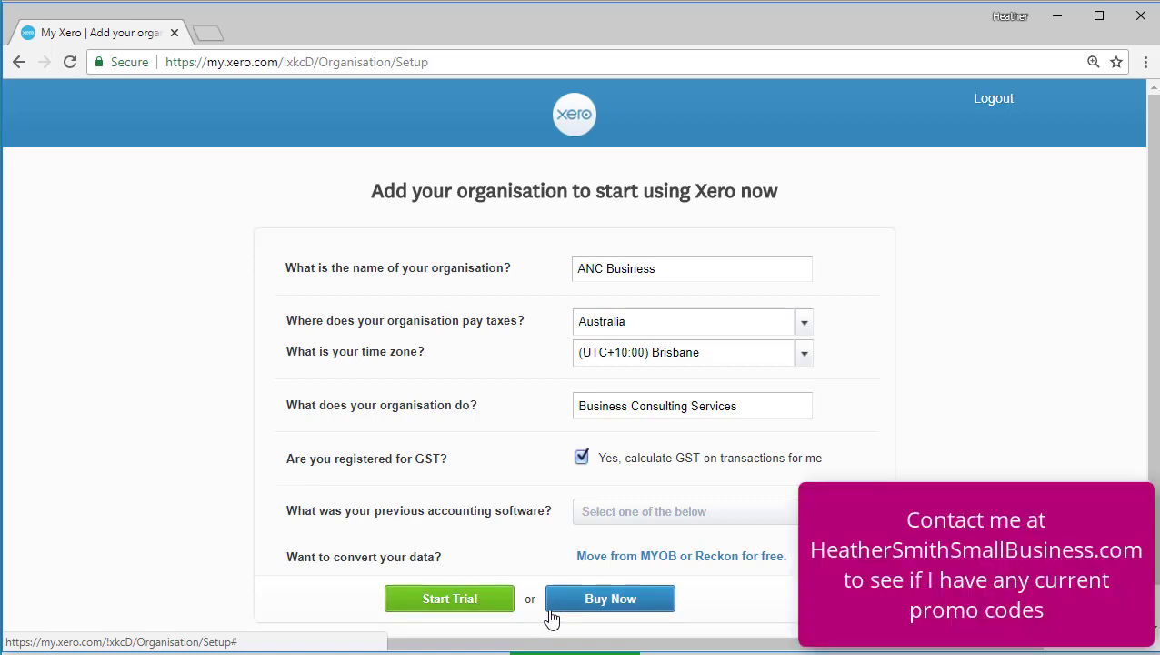
pyautogui.click(474, 607)
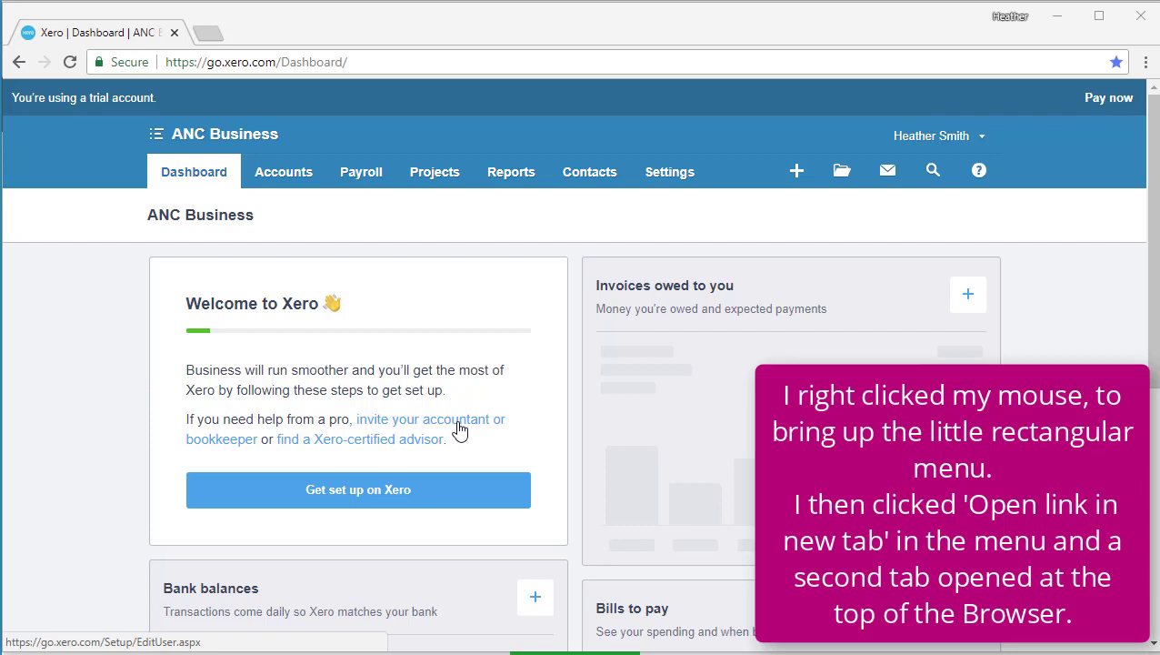
# Step: Open the invite-your-accountant page in a new tab, view it, then return to the dashboard
pyautogui.rightClick(459, 428)
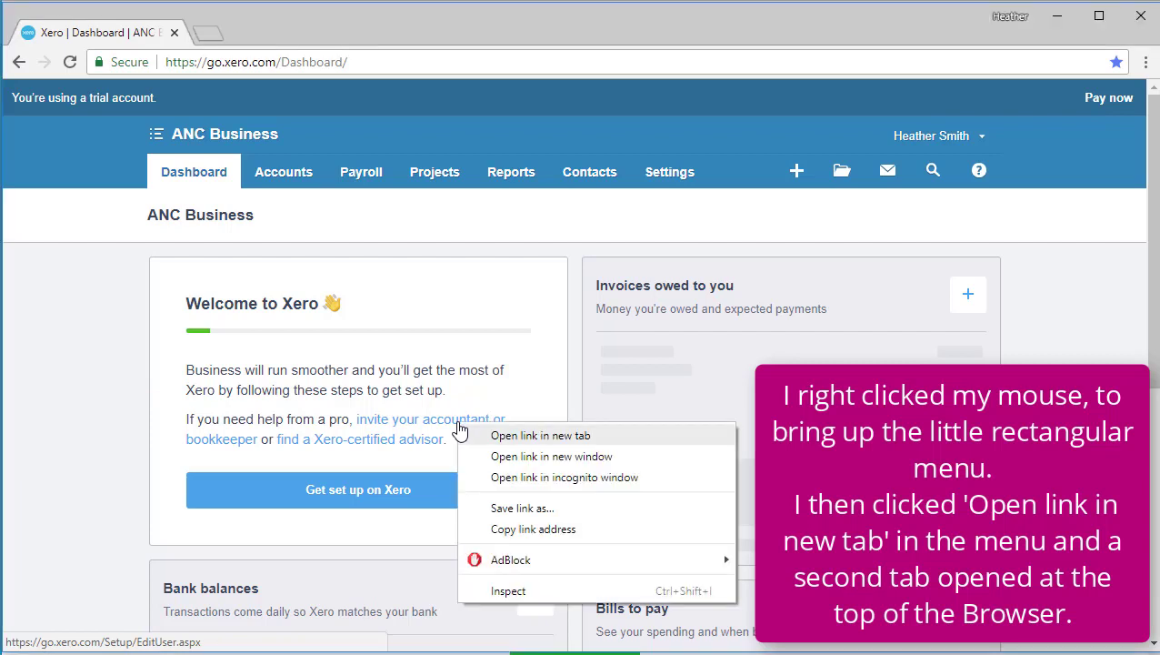
pyautogui.click(516, 437)
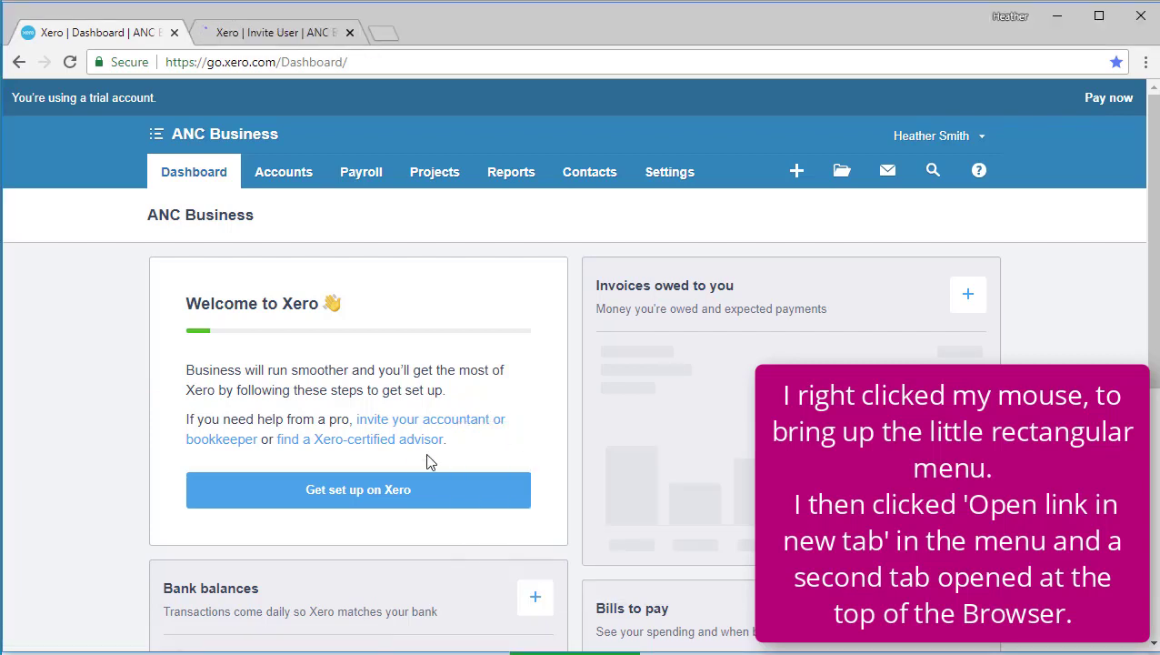
pyautogui.click(309, 34)
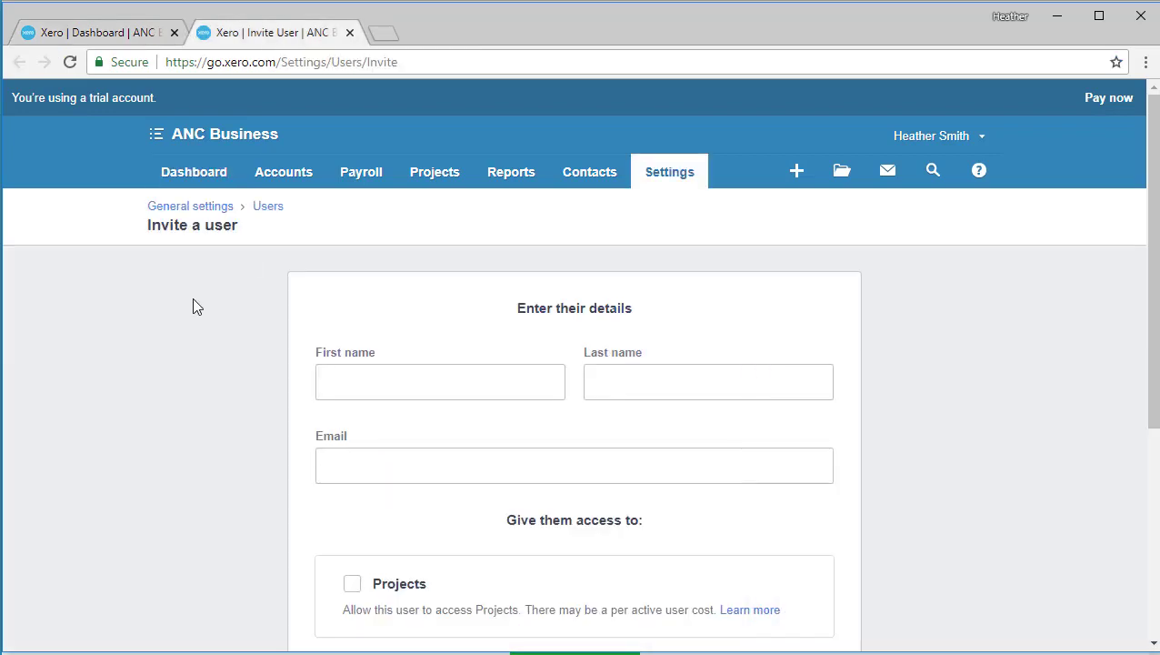
pyautogui.click(116, 41)
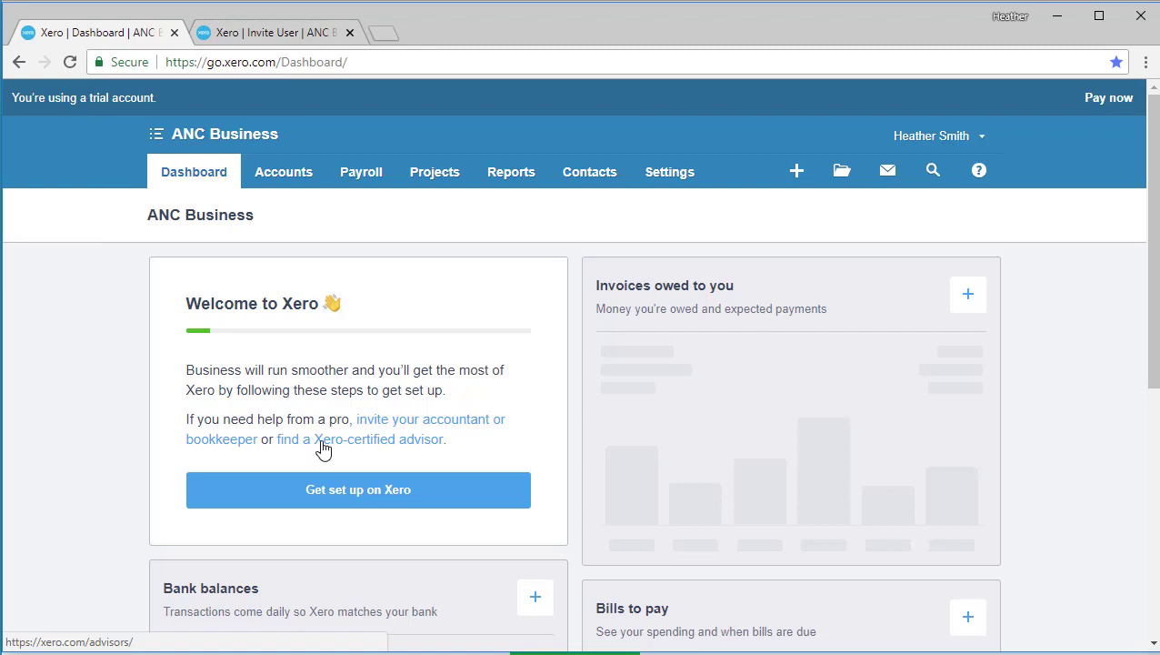
# Step: Open the advisor directory in a new tab and search advisors near Carindale QLD 4152
pyautogui.rightClick(323, 448)
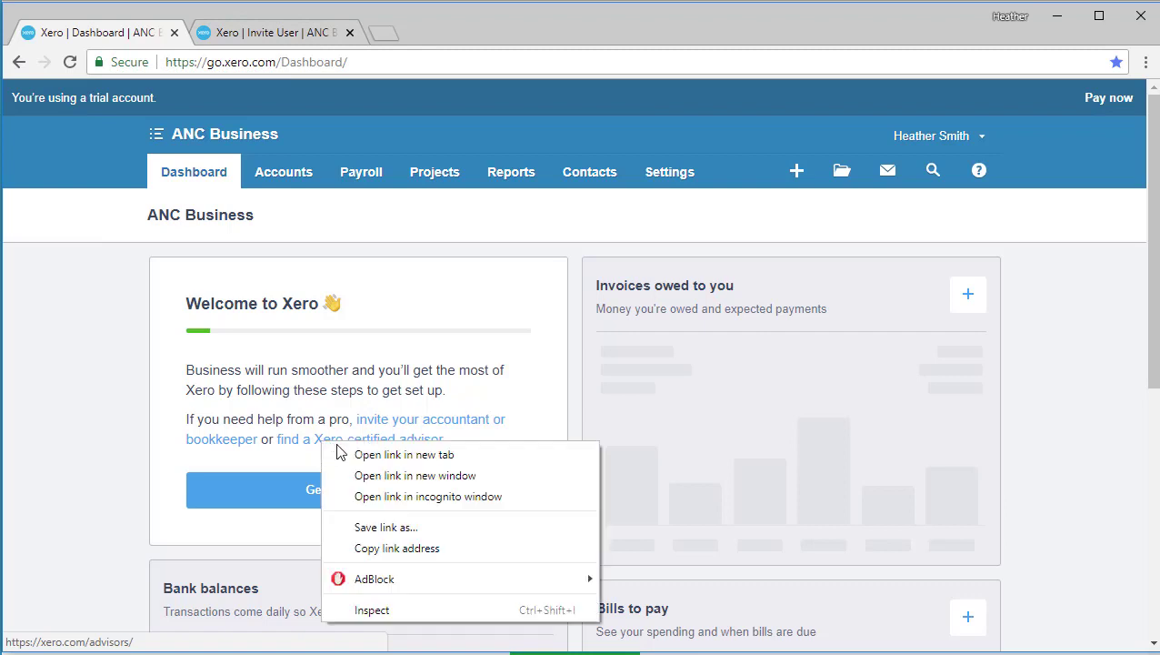
pyautogui.click(404, 455)
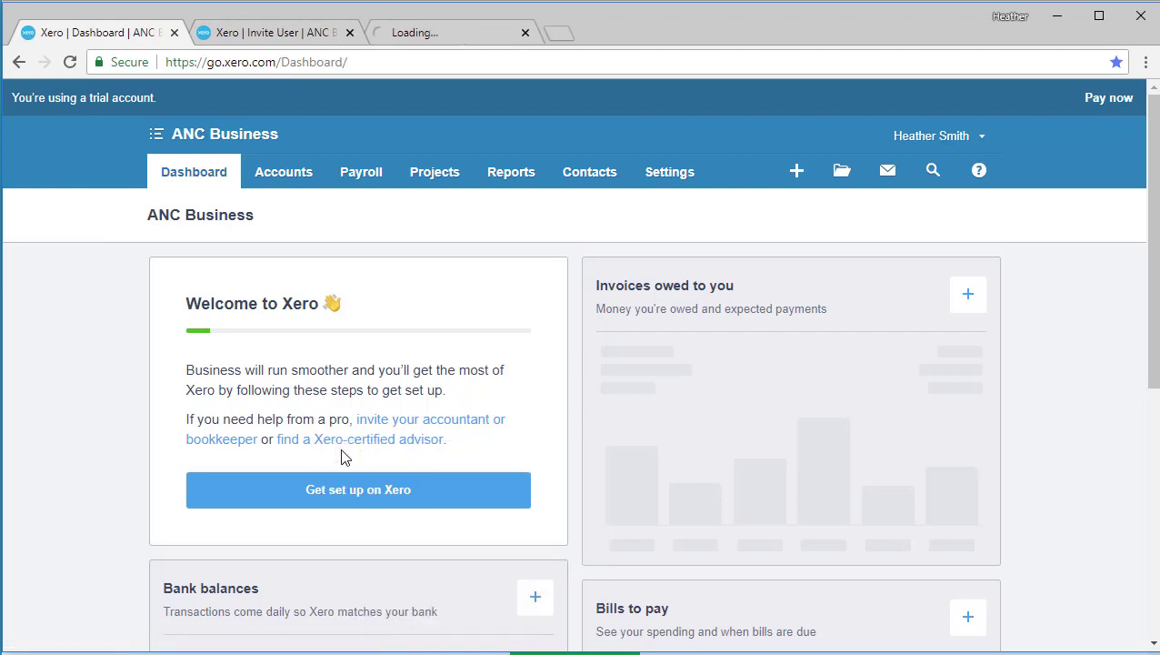
pyautogui.click(481, 39)
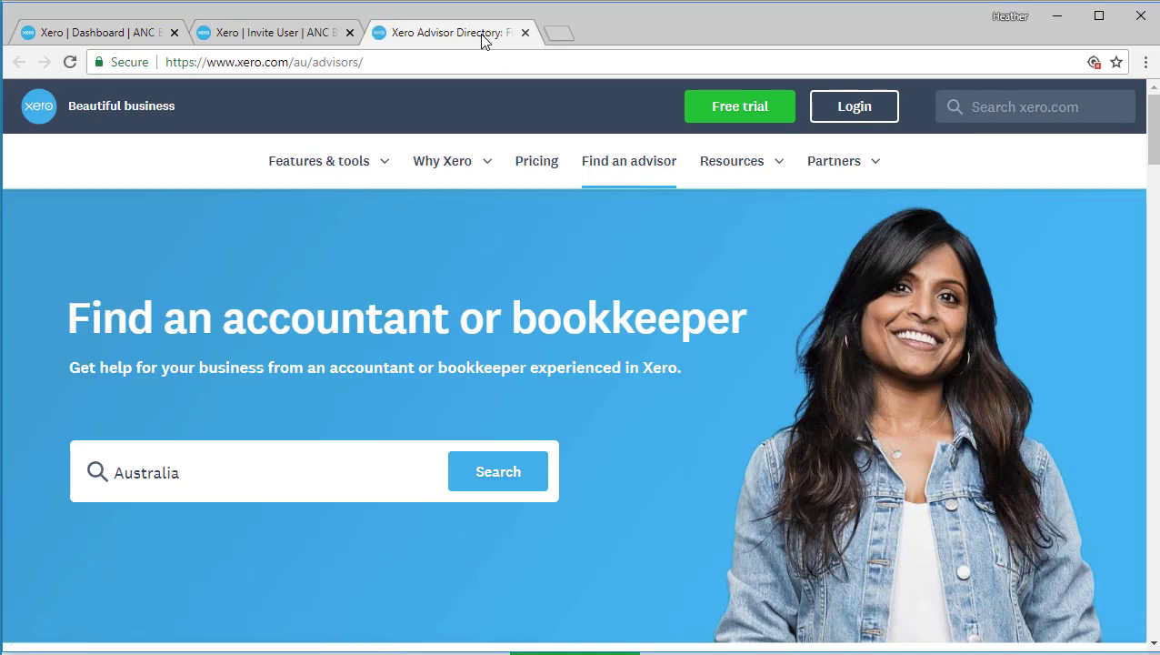
pyautogui.doubleClick(233, 474)
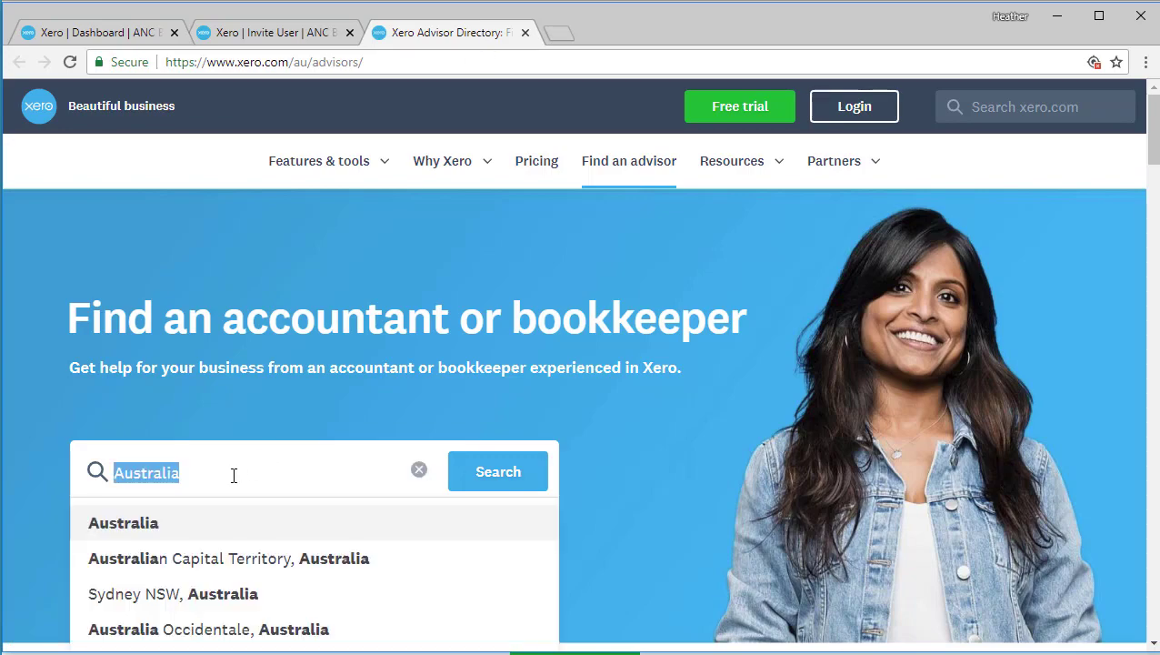
pyautogui.write('4152')
pyautogui.click(291, 530)
pyautogui.click(535, 484)
pyautogui.scroll(-8, 545, 527)
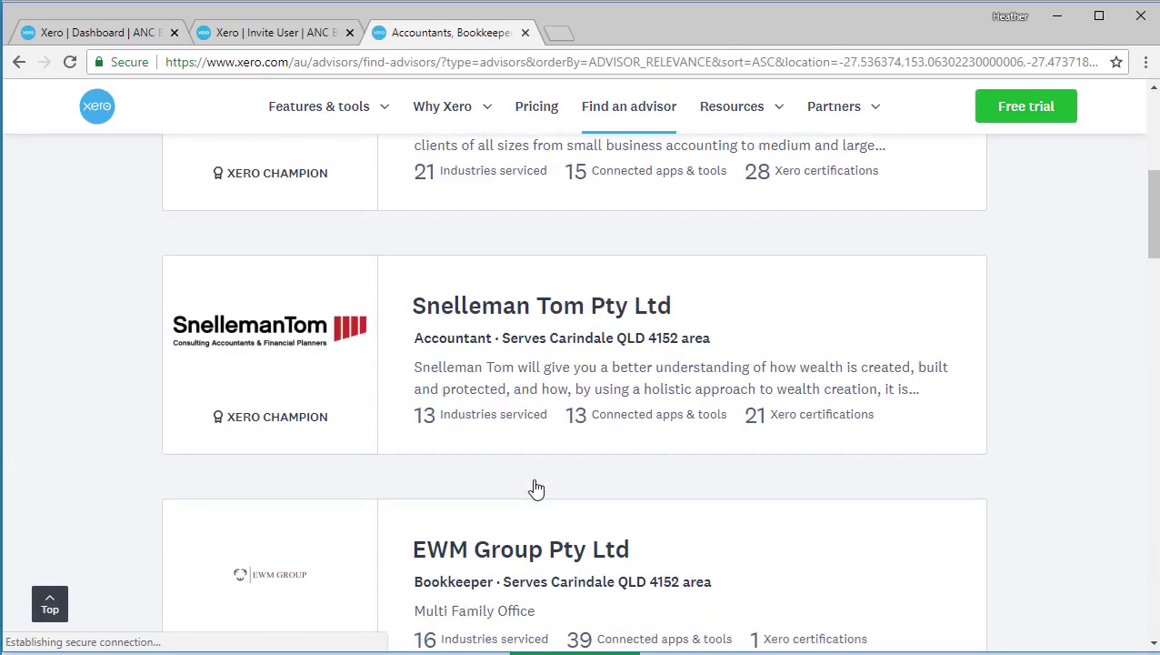
pyautogui.scroll(-5, 535, 489)
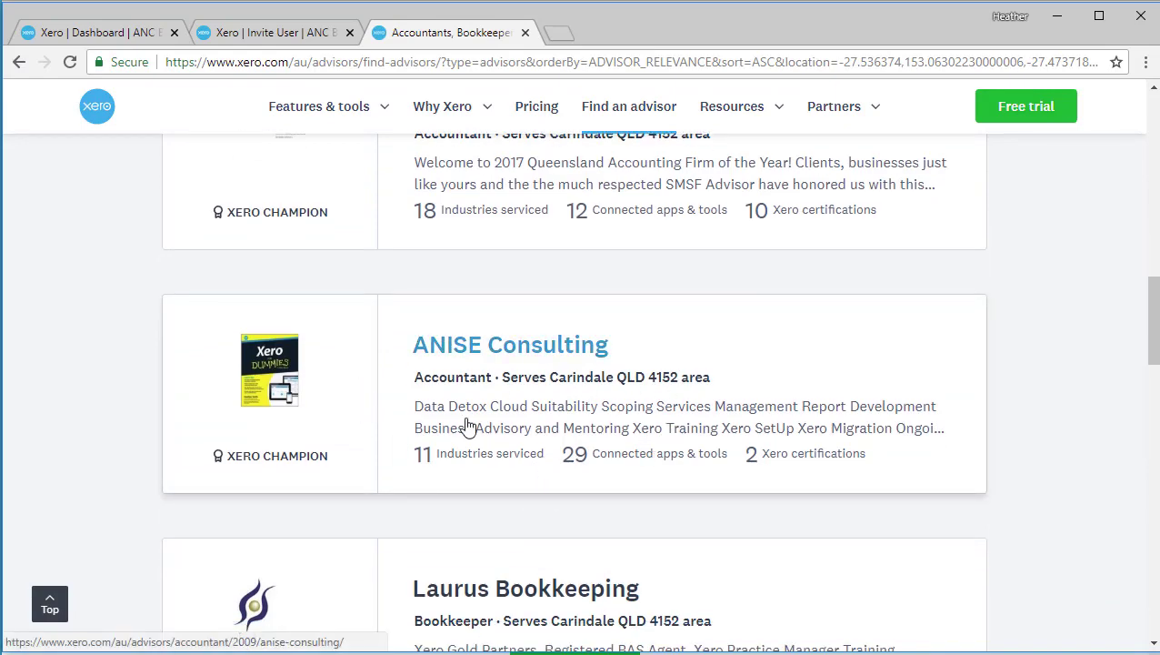
pyautogui.scroll(-2, 468, 427)
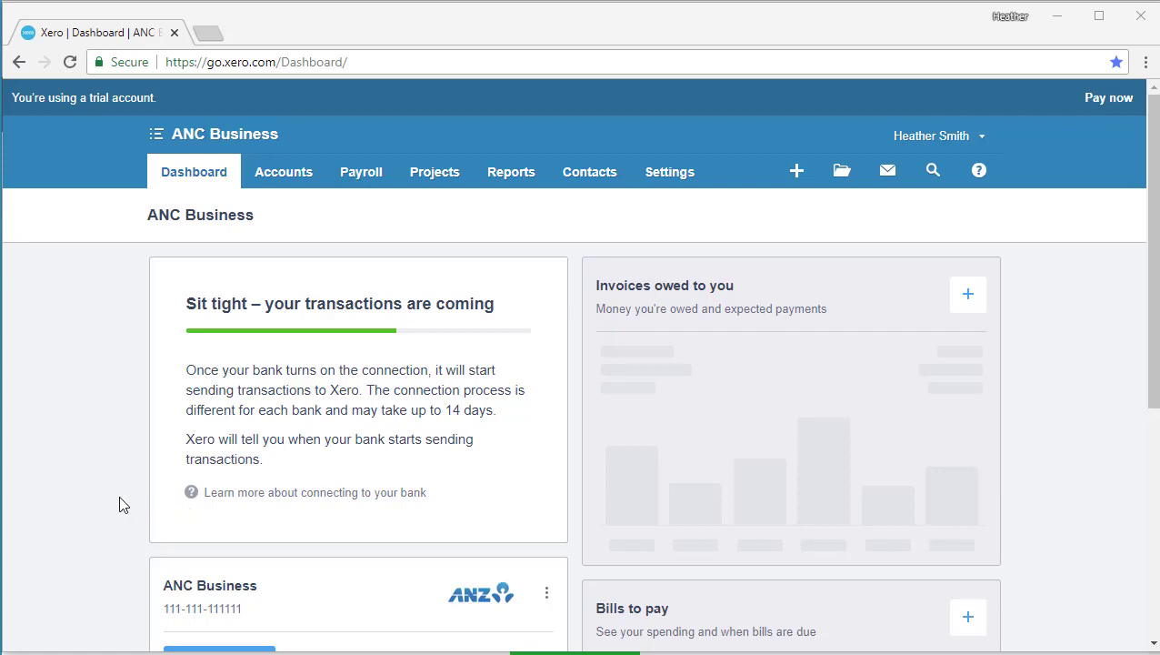
# Step: Open General Settings from the Settings menu
pyautogui.click(680, 180)
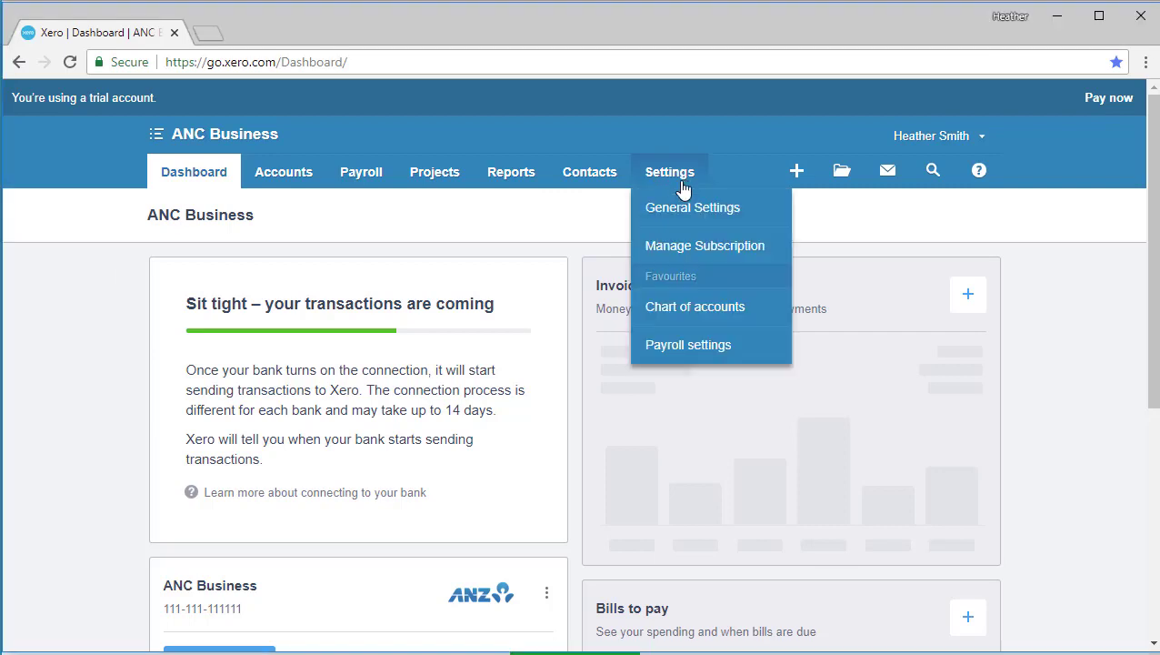
pyautogui.click(688, 209)
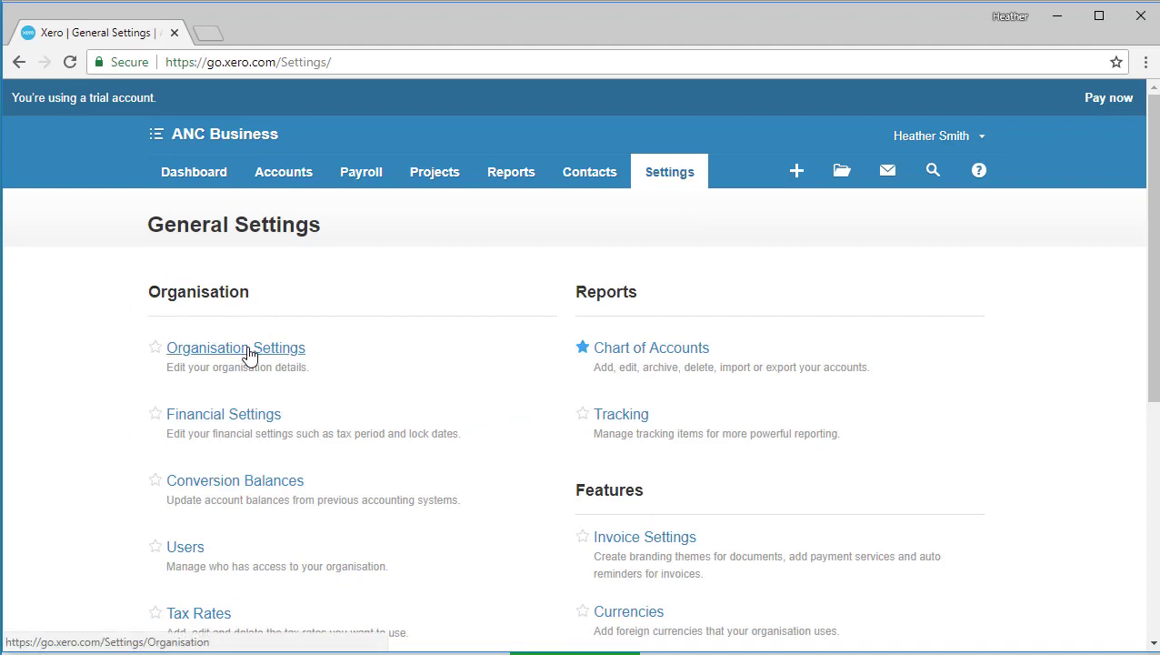
# Step: Open Organisation Settings and check ANC Business as the Legal / Trading name
pyautogui.click(250, 349)
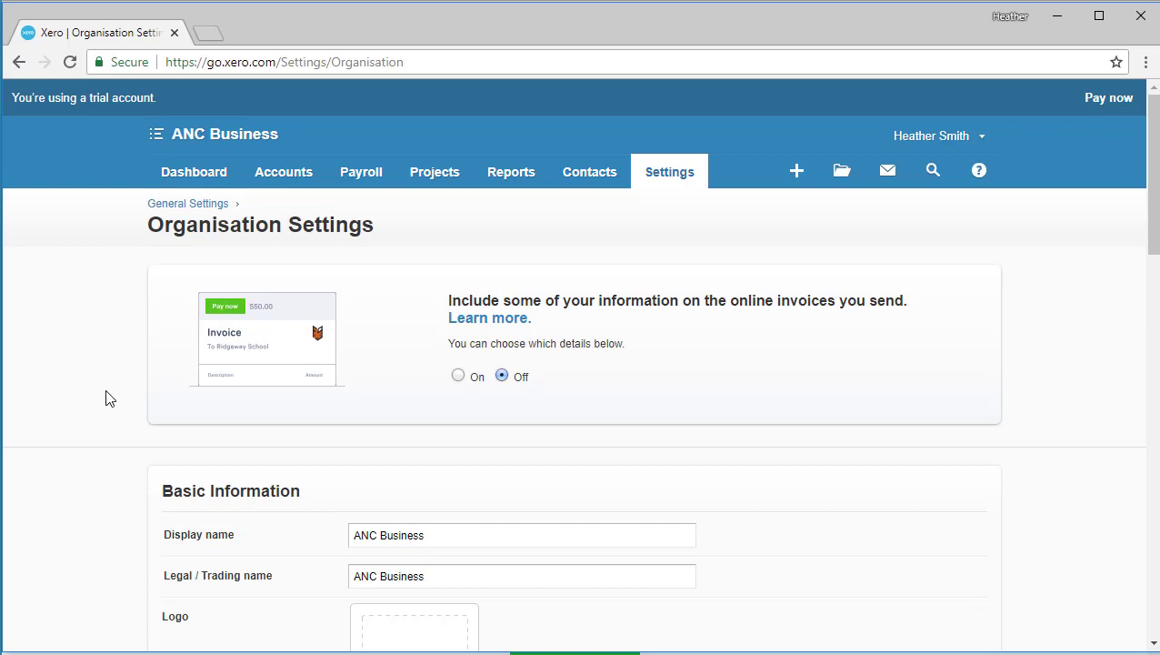
pyautogui.scroll(-1, 105, 397)
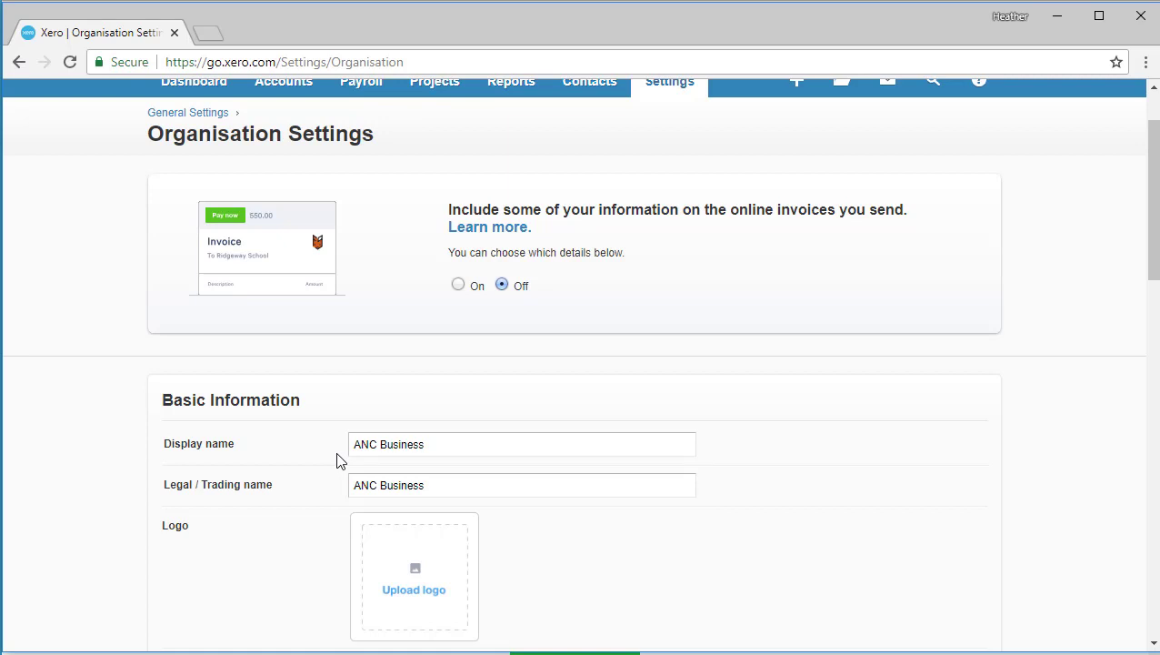
pyautogui.click(454, 485)
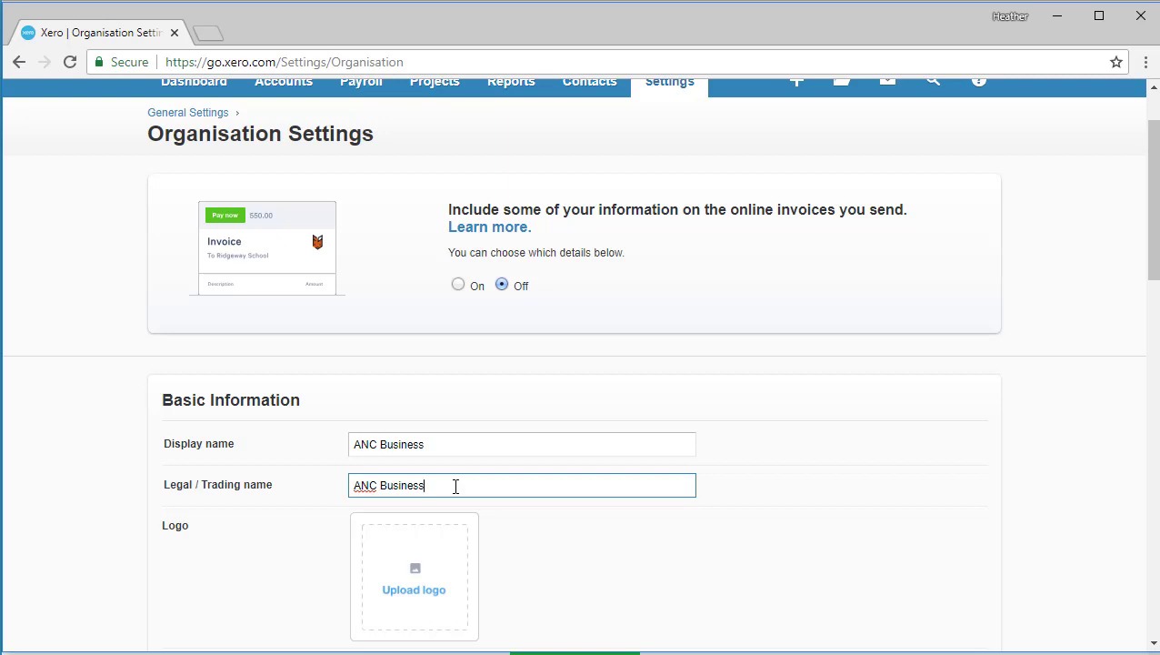
pyautogui.scroll(-1, 461, 480)
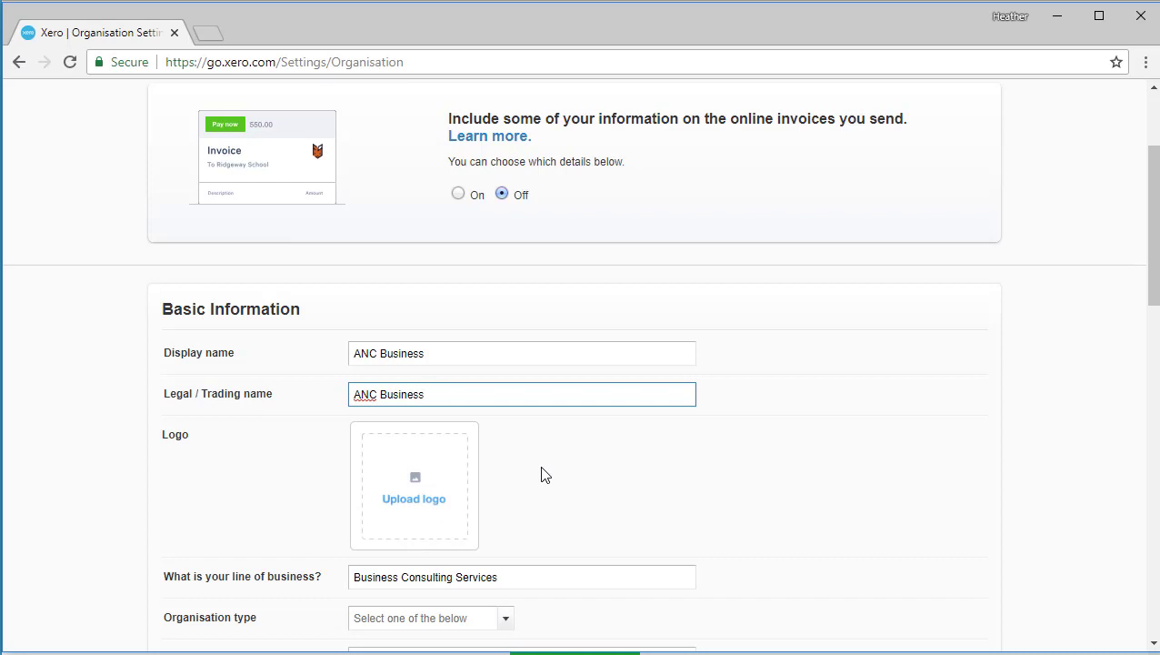
# Step: Upload Advanced Bookkeeping Tips.jpg as the organisation's logo
pyautogui.click(416, 484)
pyautogui.click(451, 374)
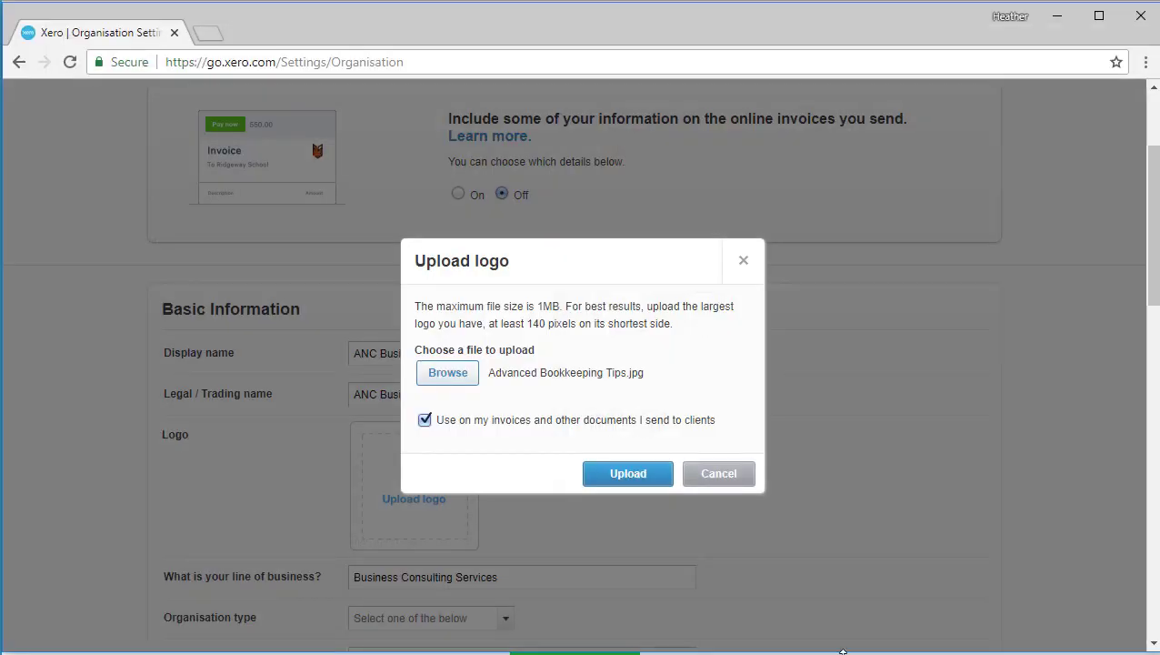
pyautogui.click(634, 475)
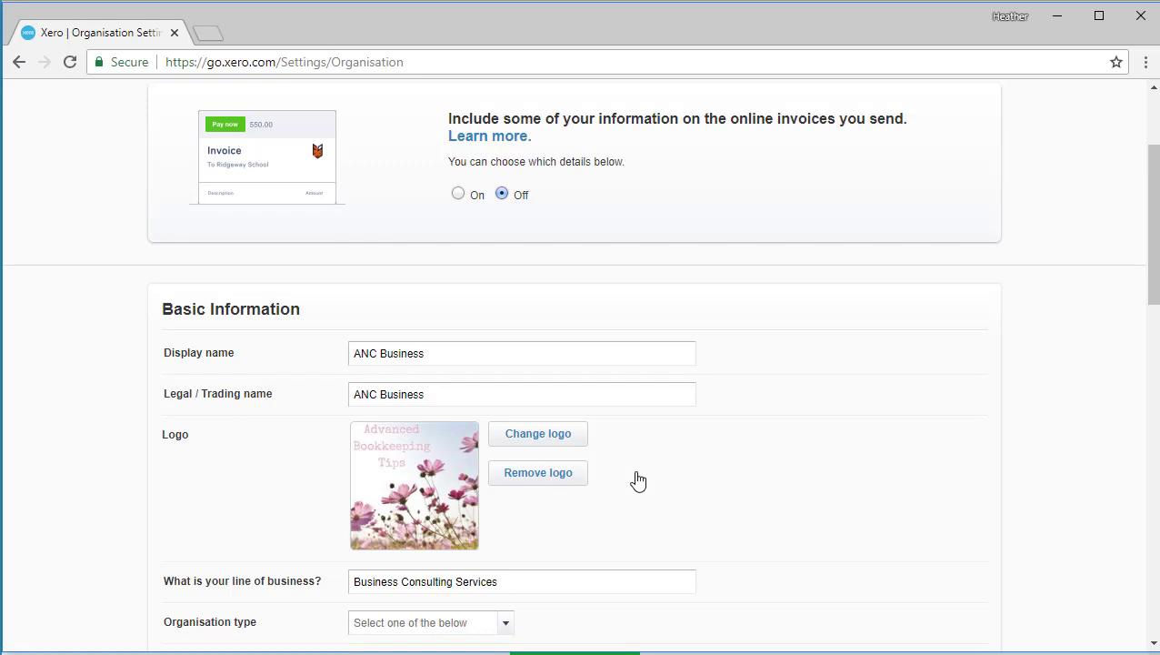
pyautogui.scroll(-2, 637, 480)
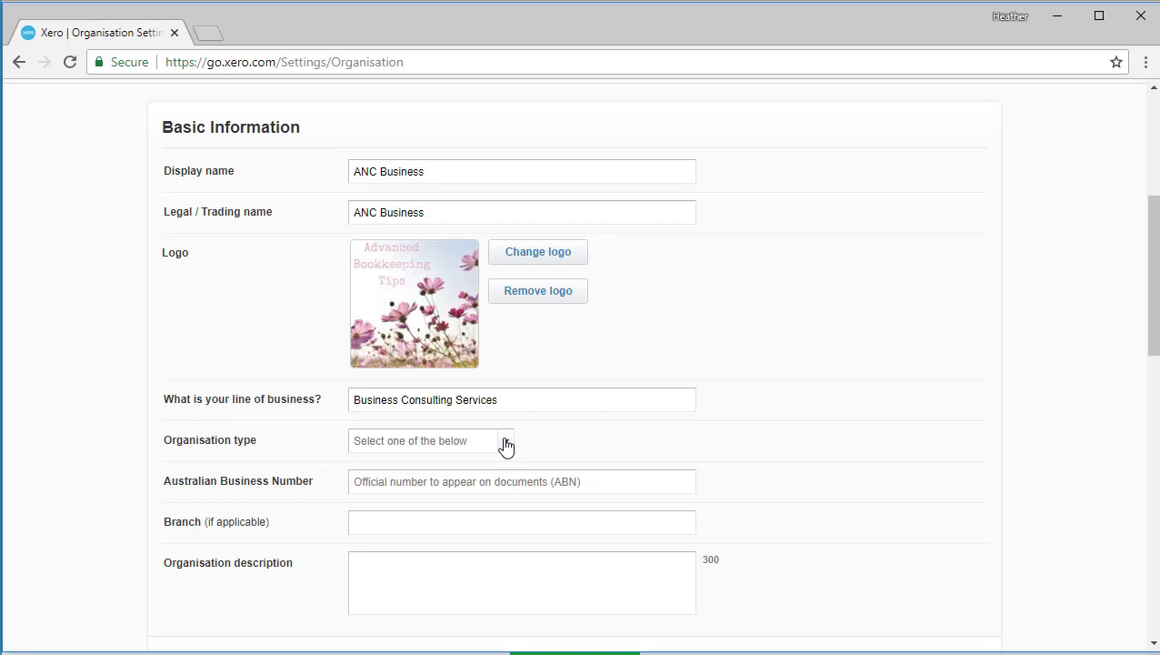
# Step: Choose Company from the Organisation type list for ANC Business
pyautogui.click(507, 443)
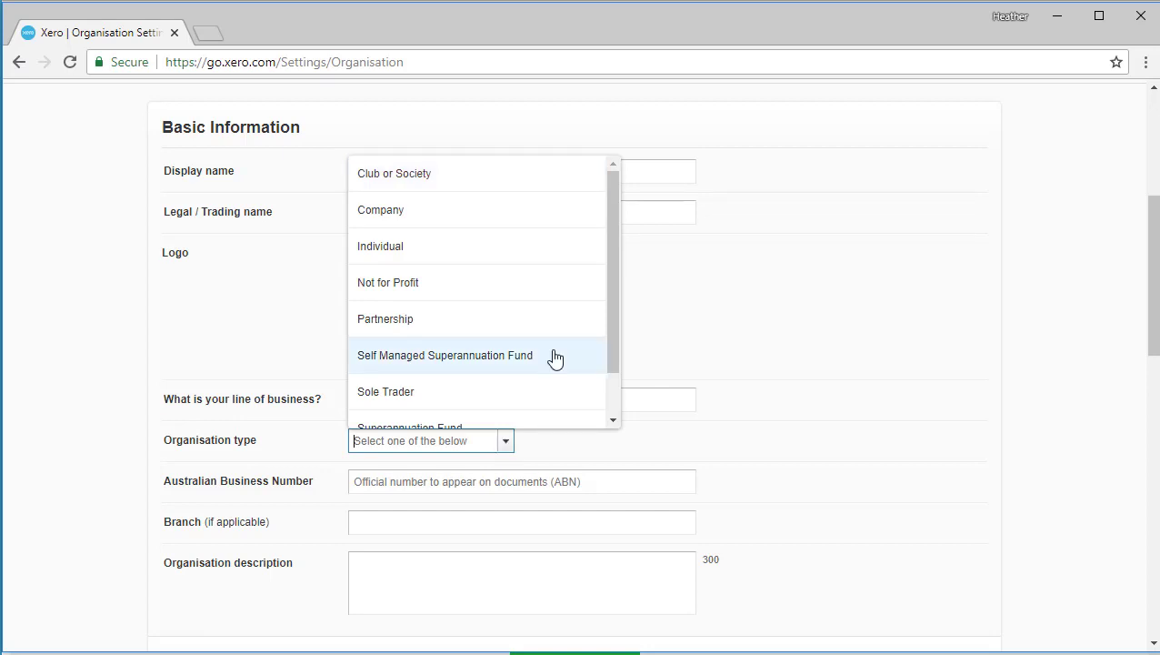
pyautogui.scroll(-1, 554, 357)
pyautogui.scroll(2, 554, 357)
pyautogui.click(485, 212)
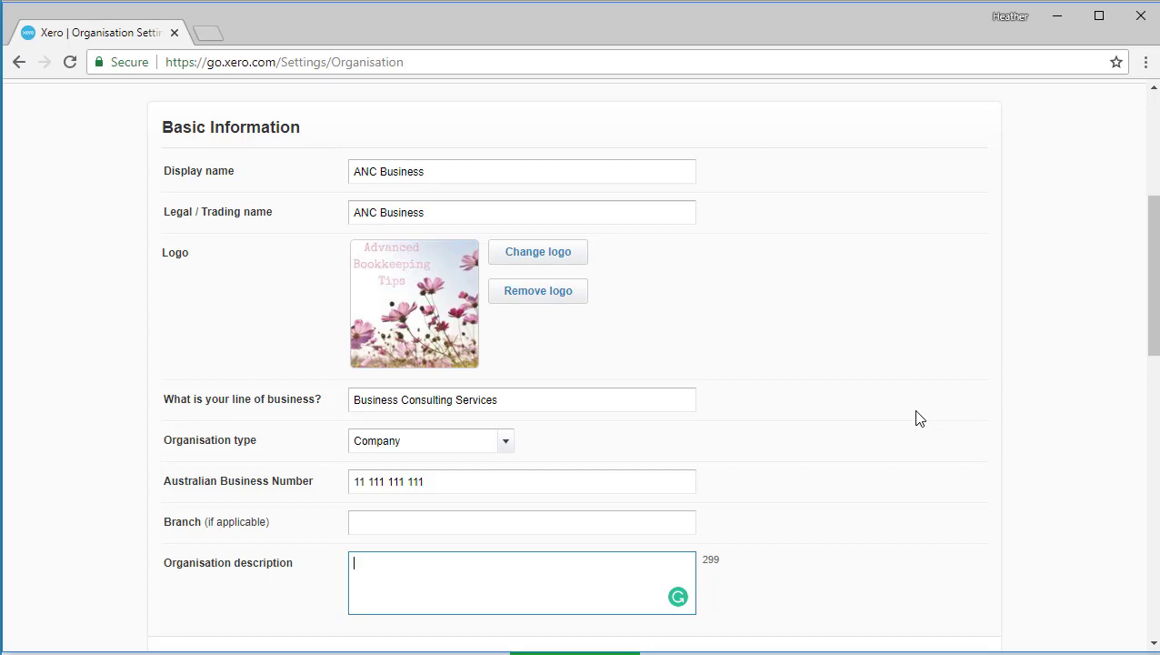
pyautogui.scroll(-5, 916, 416)
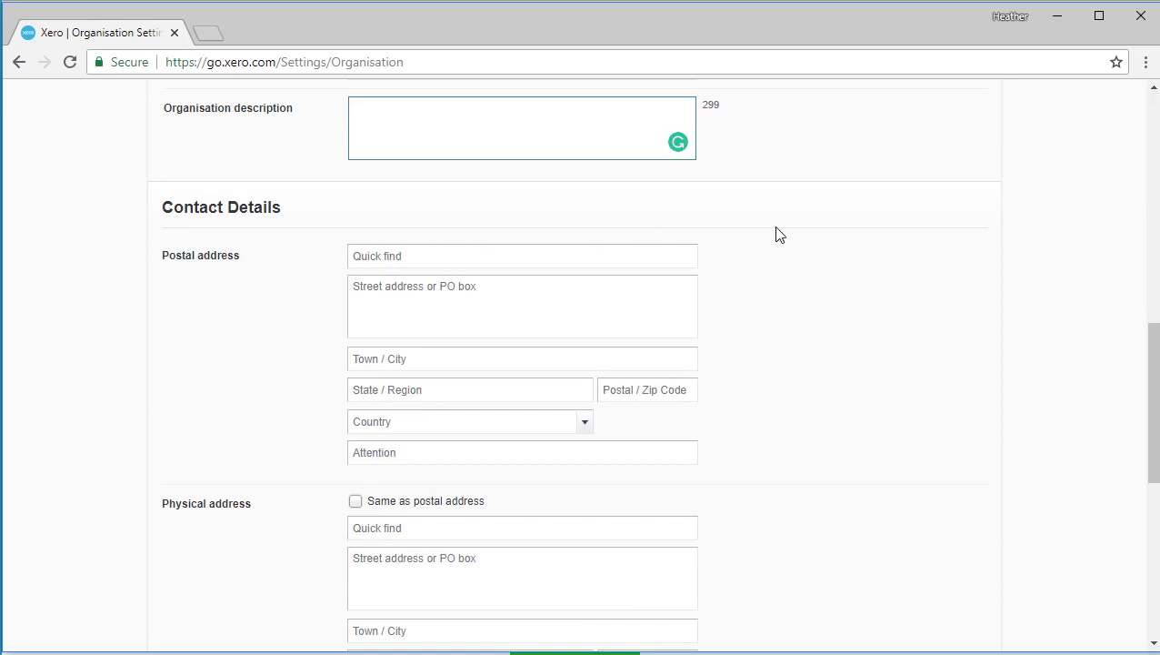
pyautogui.moveTo(1155, 364); pyautogui.dragTo(1155, 401)
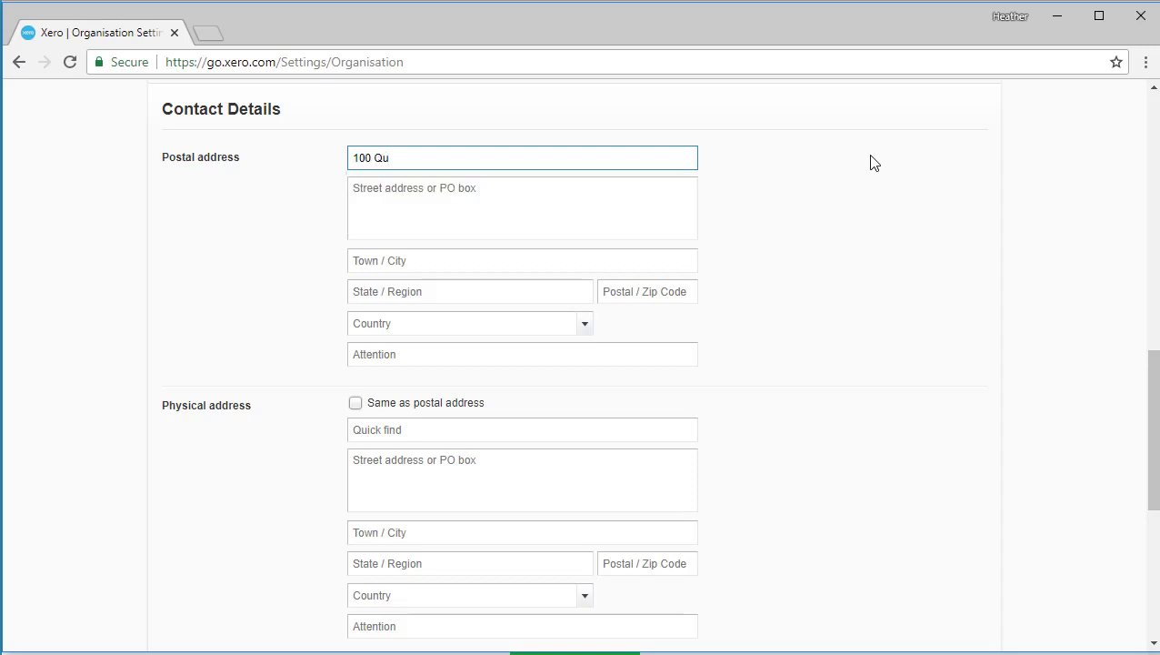
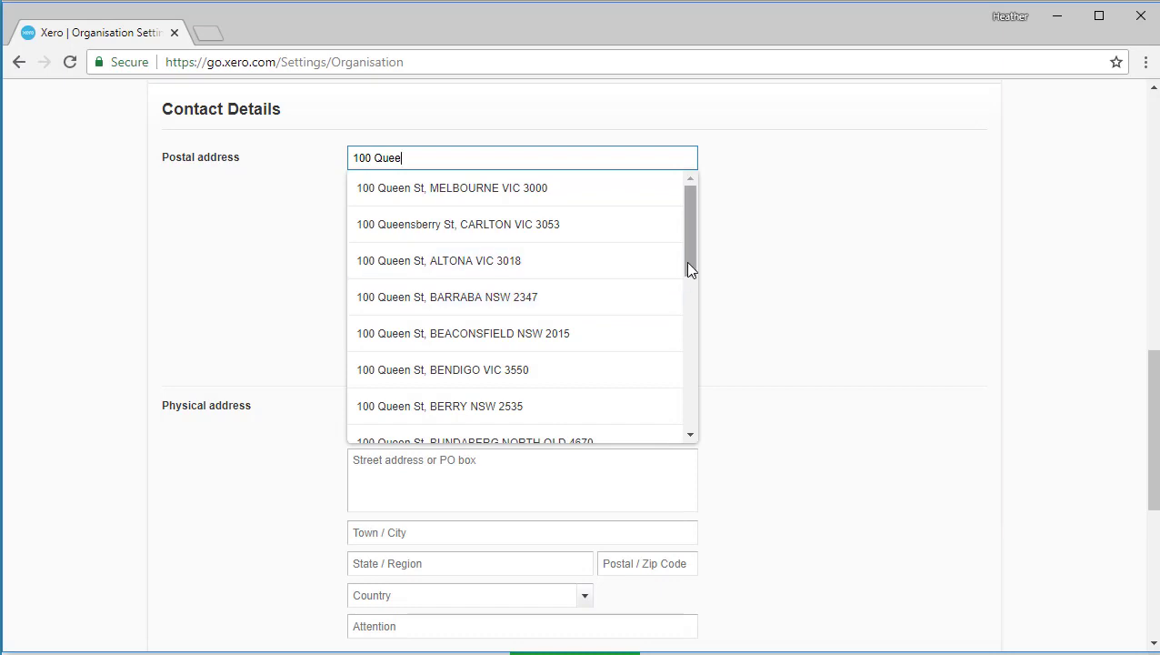
pyautogui.moveTo(685, 261); pyautogui.dragTo(684, 329)
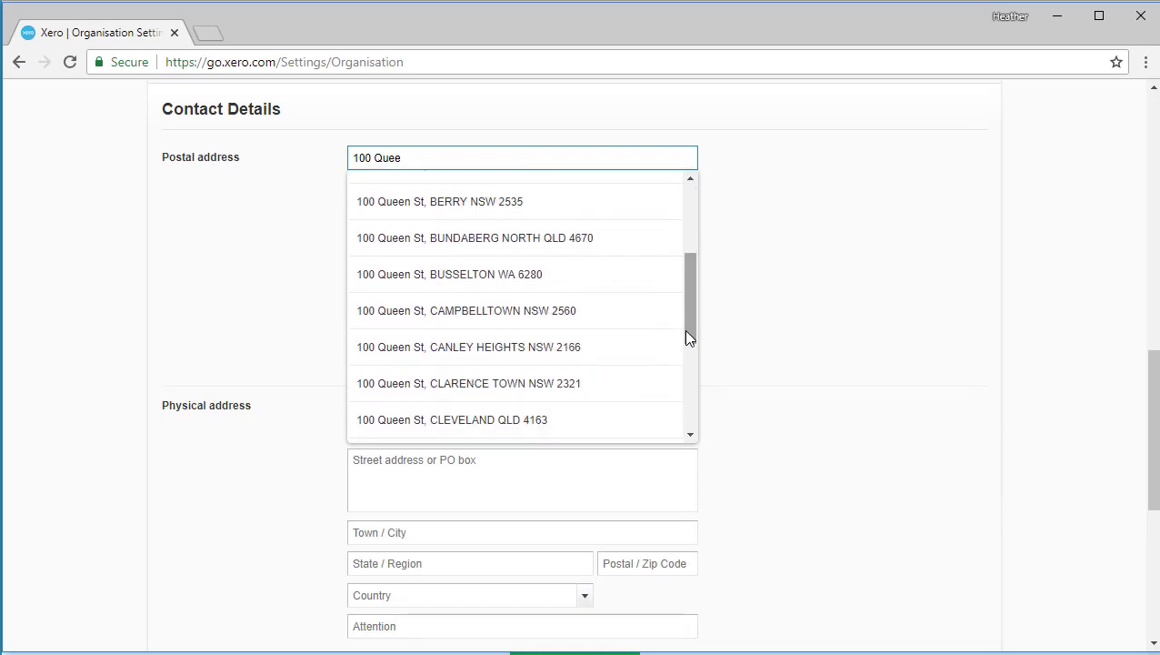
pyautogui.click(534, 421)
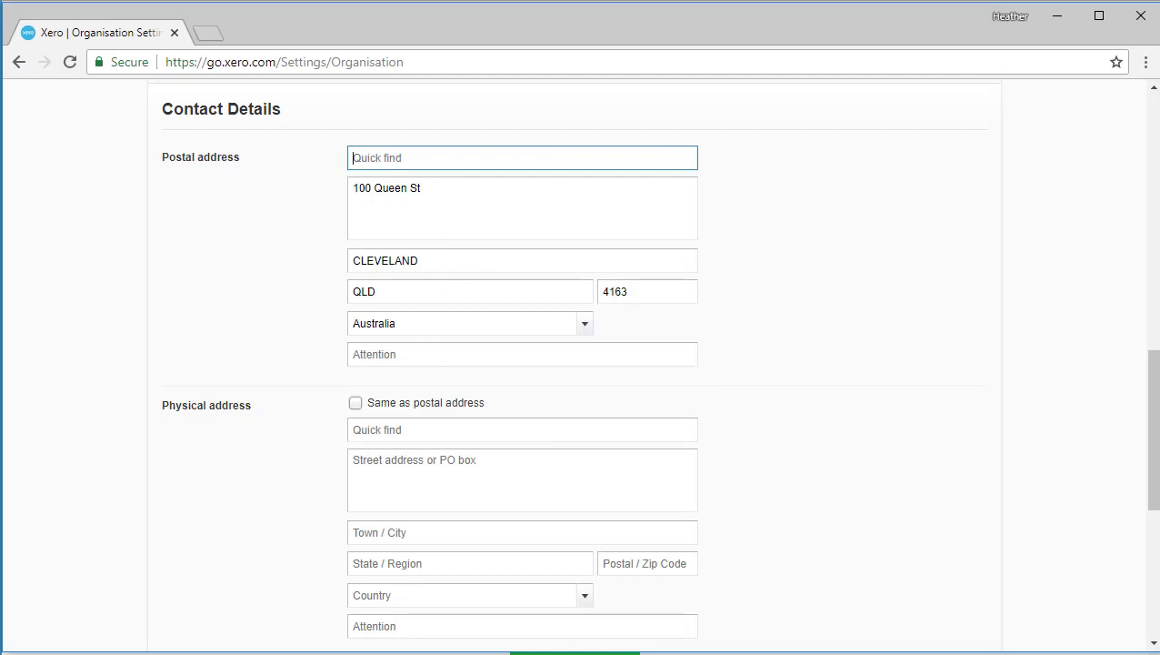
# Step: Add the contact's name on the postal Attention line and make the physical address match it
pyautogui.scroll(-1, 436, 320)
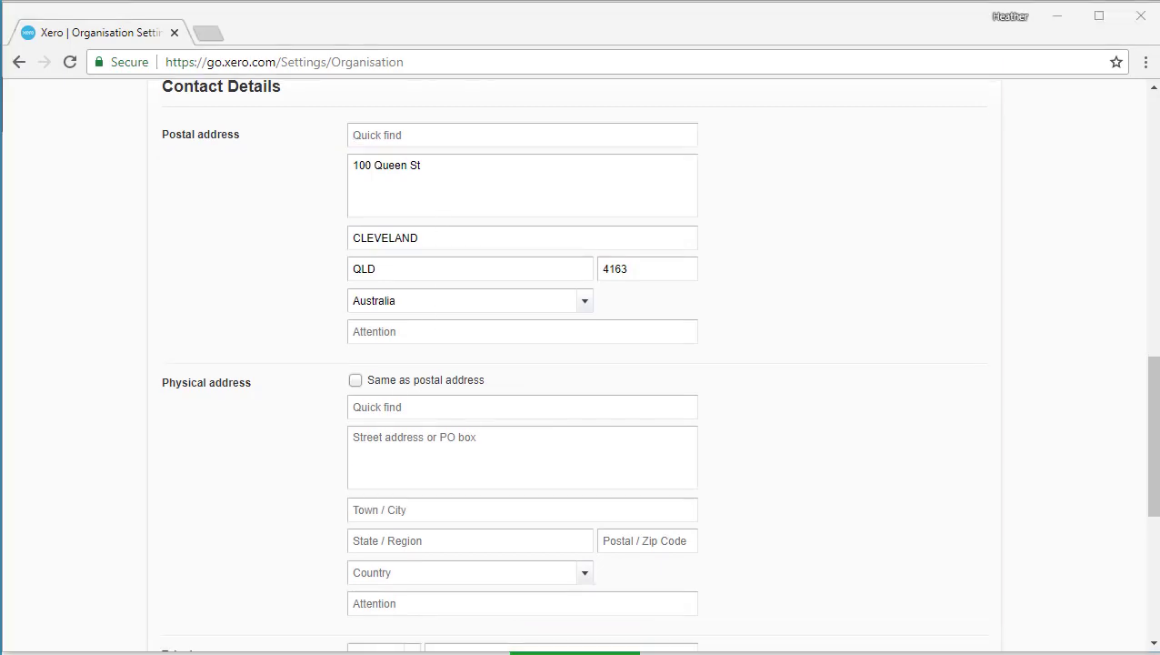
pyautogui.click(376, 334)
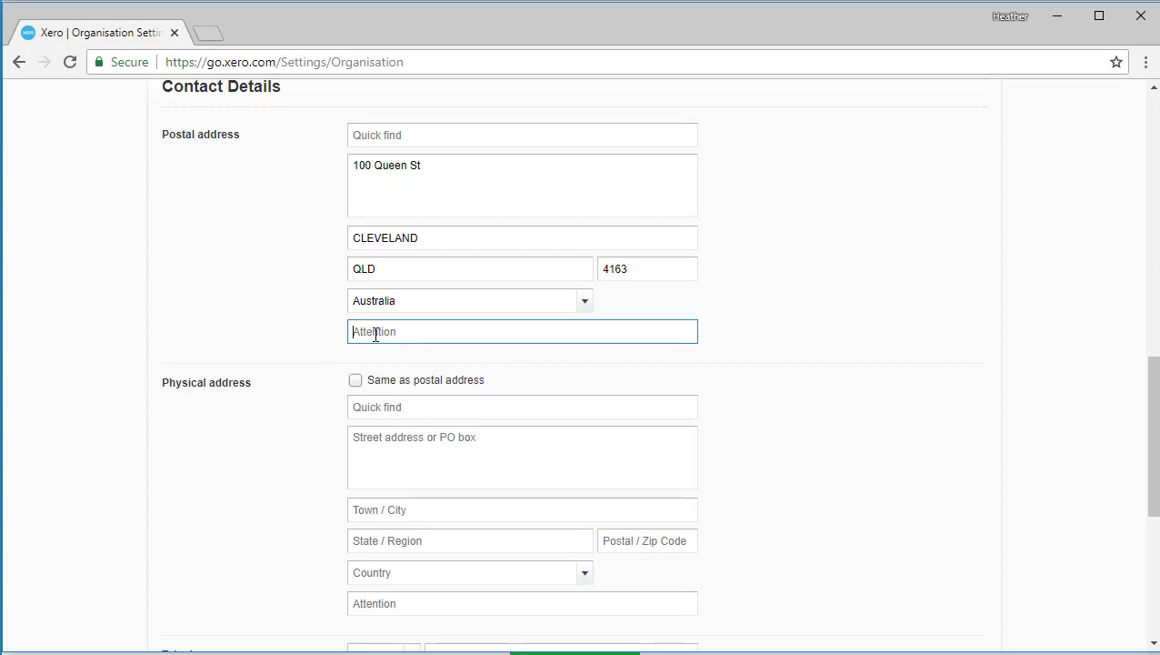
pyautogui.click(355, 382)
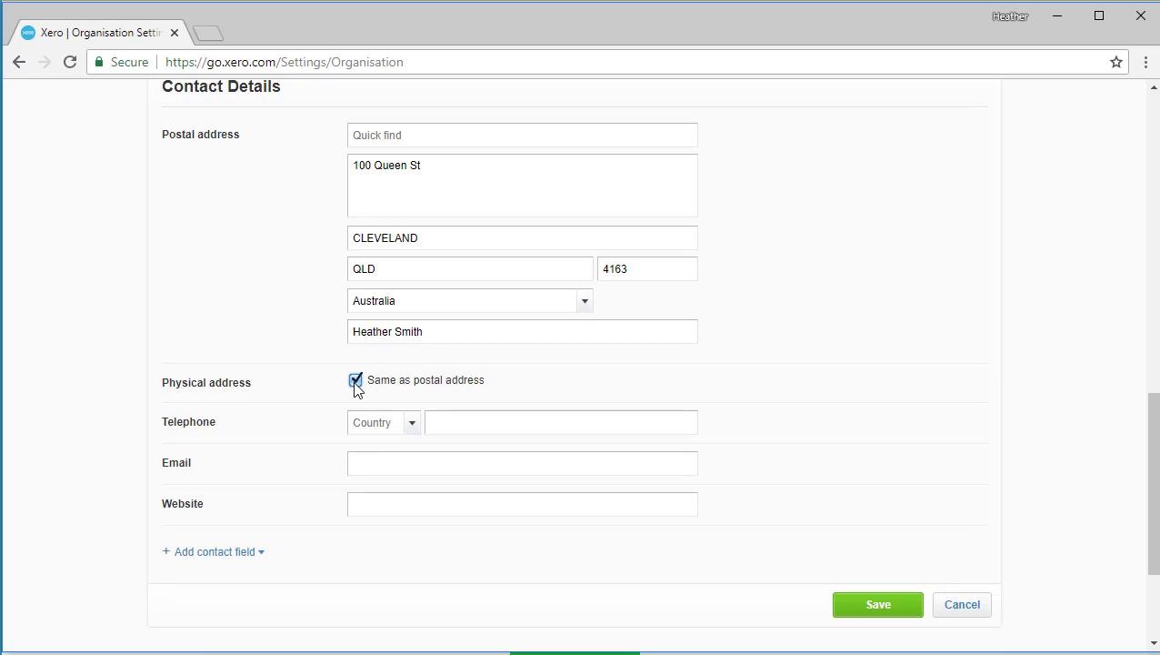
# Step: Make the physical address separate from postal, review the extra contact field options, and save
pyautogui.click(356, 382)
pyautogui.scroll(-3, 304, 422)
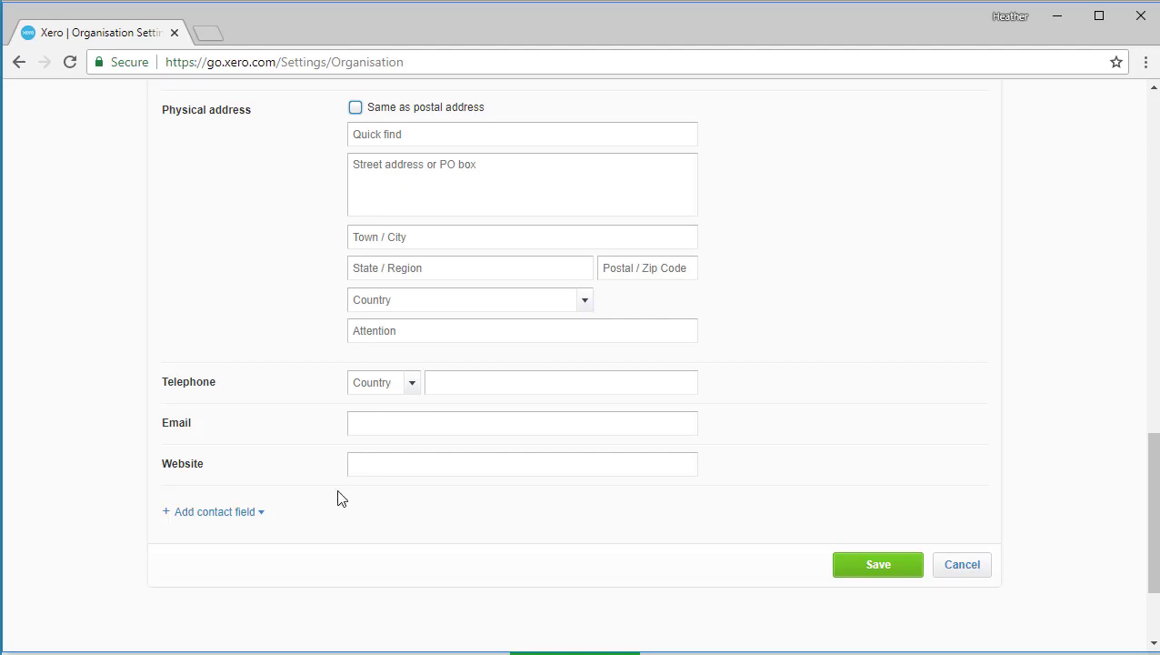
pyautogui.click(261, 523)
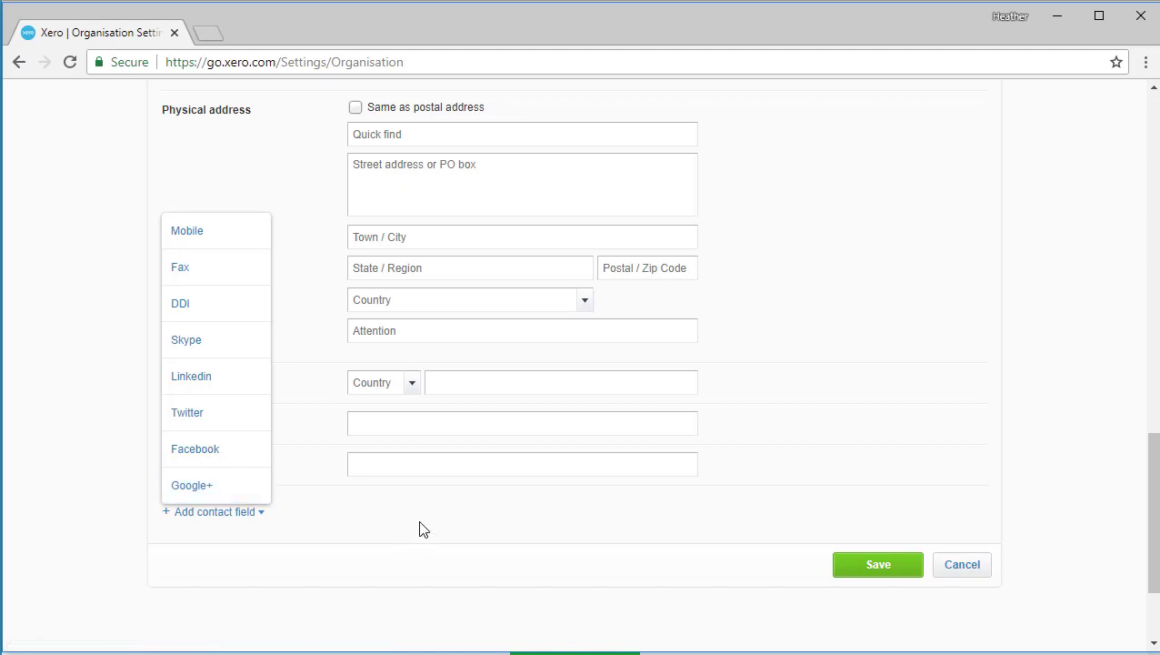
pyautogui.click(877, 566)
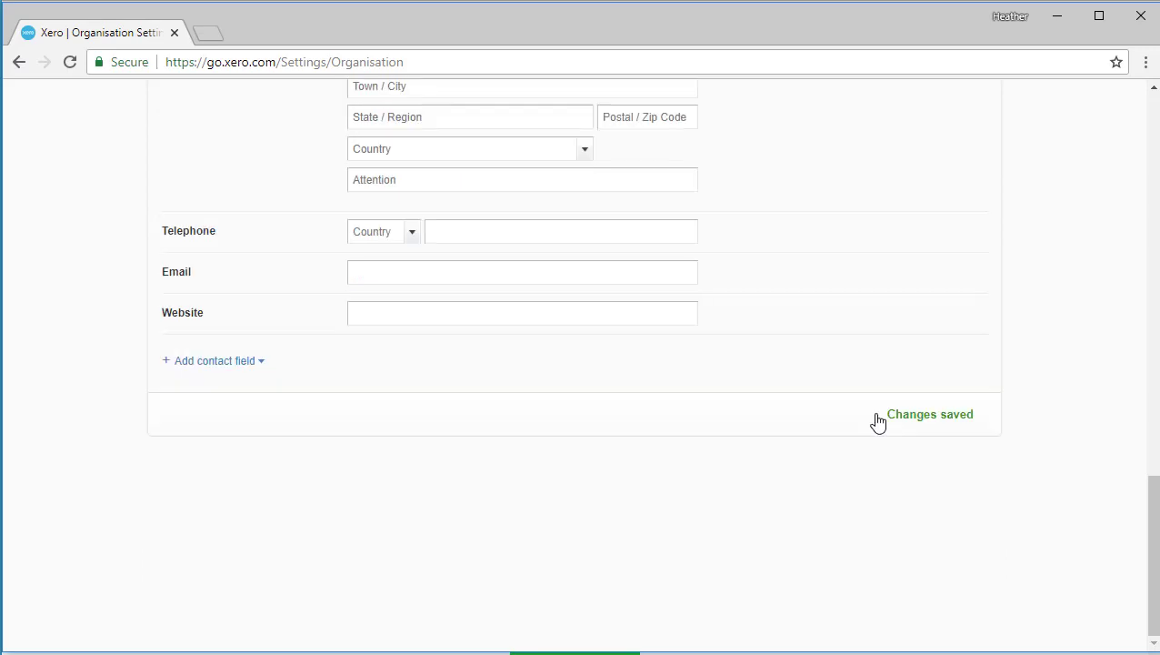
# Step: Turn on including the organisation's details on online invoices
pyautogui.scroll(10, 877, 420)
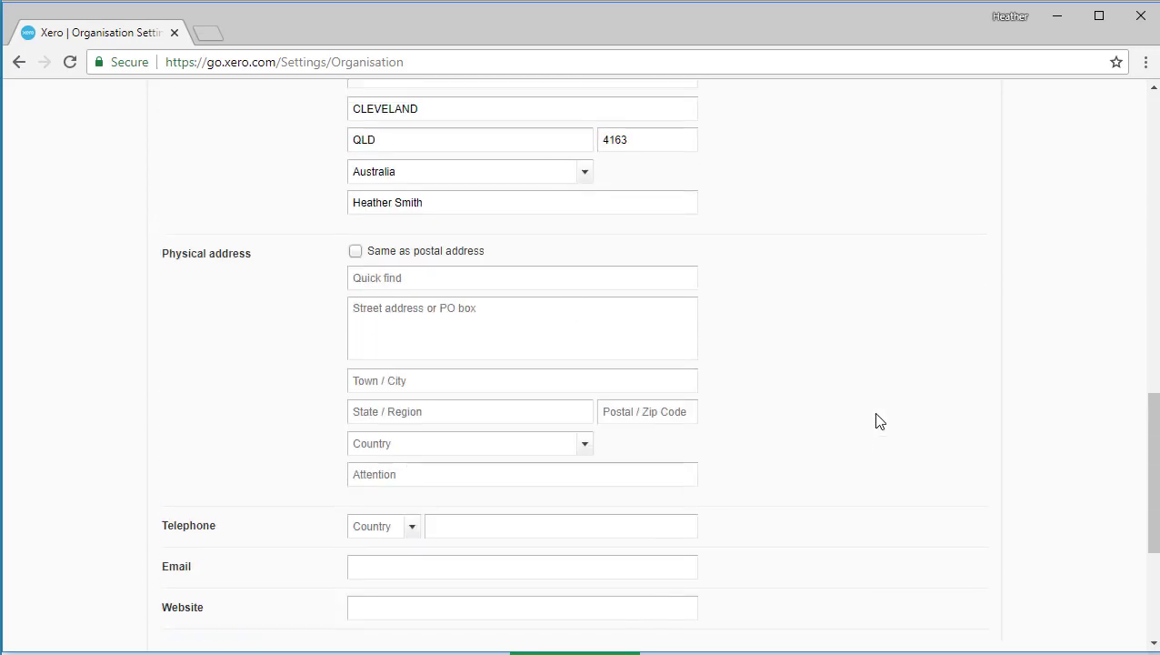
pyautogui.scroll(4, 877, 420)
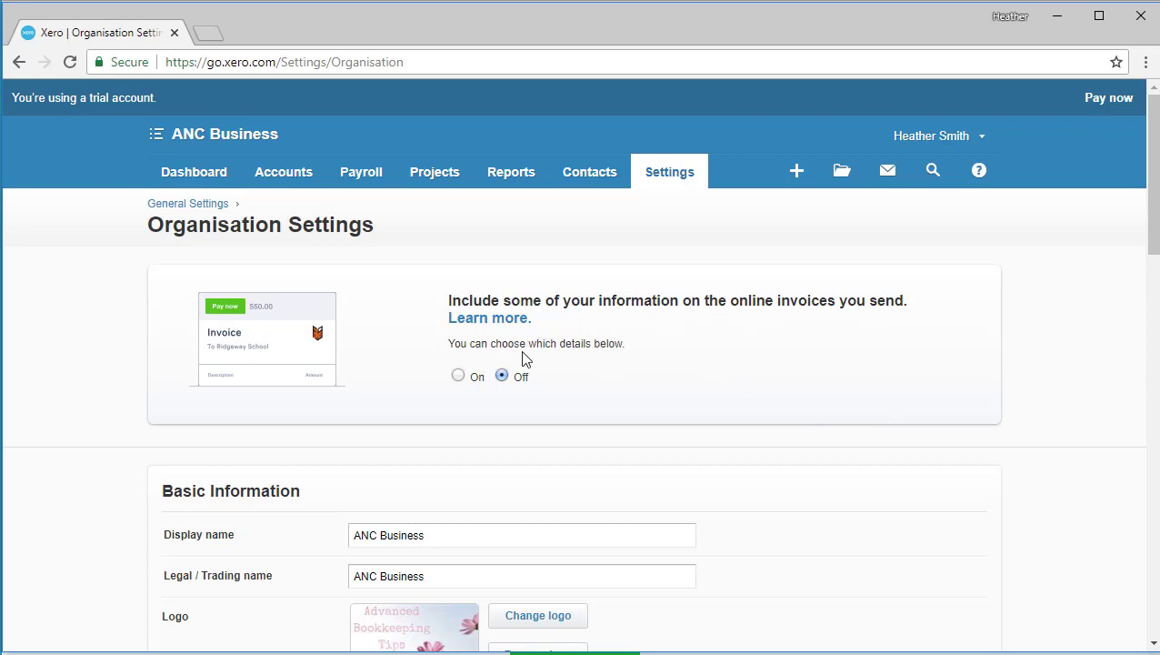
pyautogui.click(458, 376)
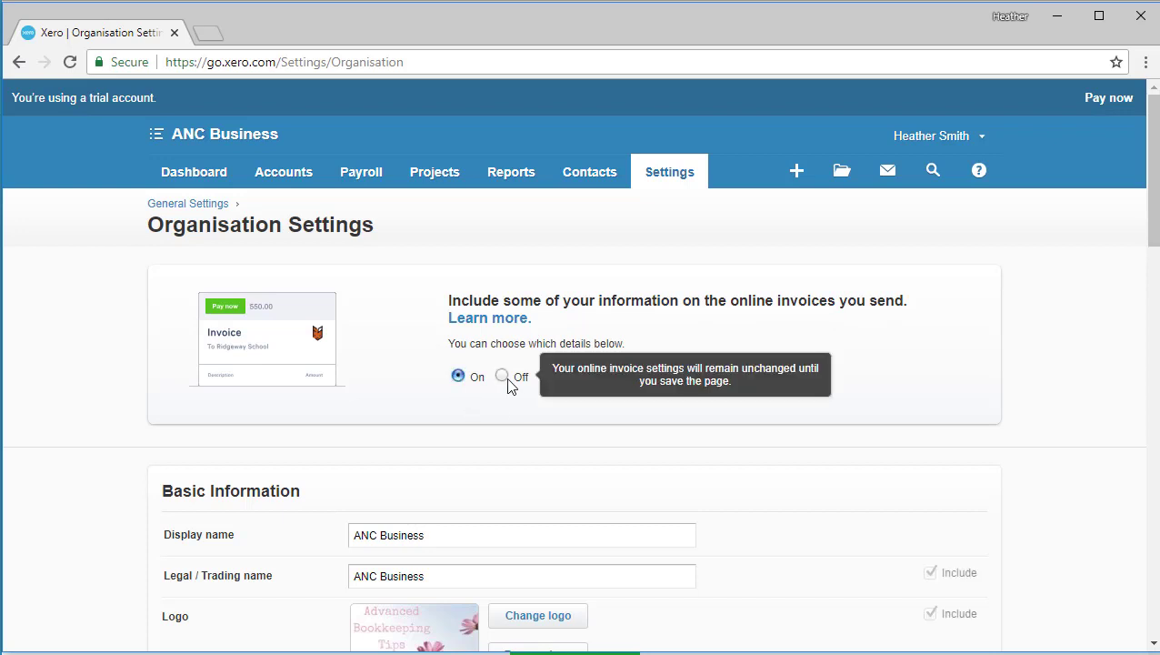
pyautogui.click(503, 378)
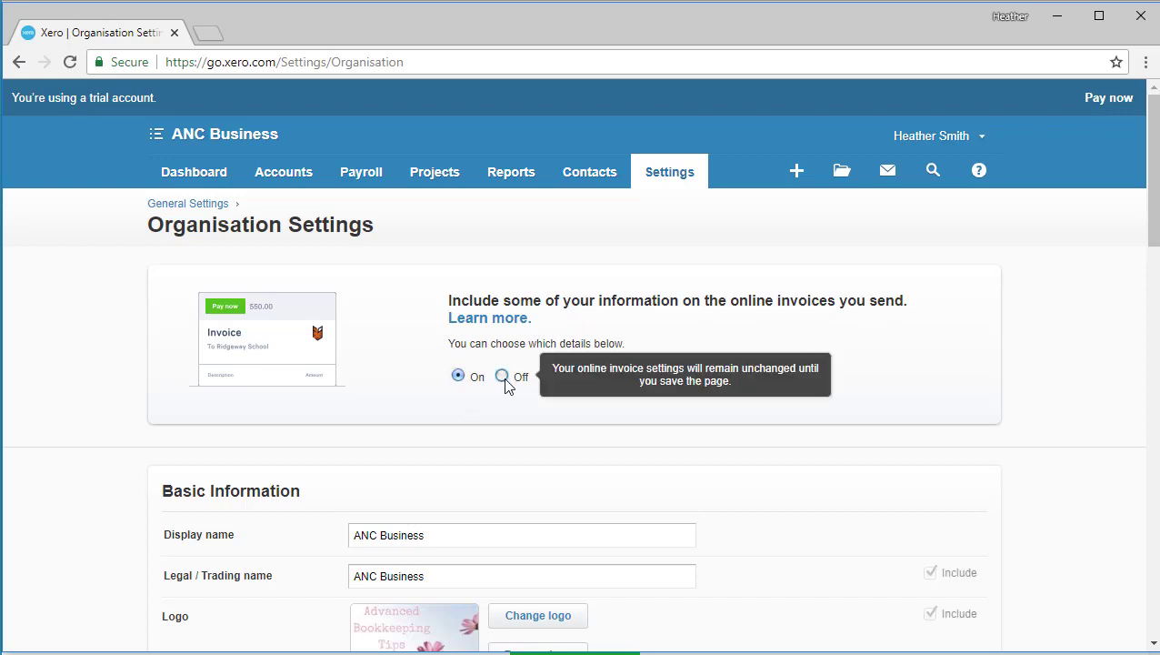
pyautogui.click(458, 377)
# Step: Accept the Xero Terms of Use and save the organisation settings
pyautogui.moveTo(1154, 211); pyautogui.dragTo(1035, 567)
pyautogui.click(868, 411)
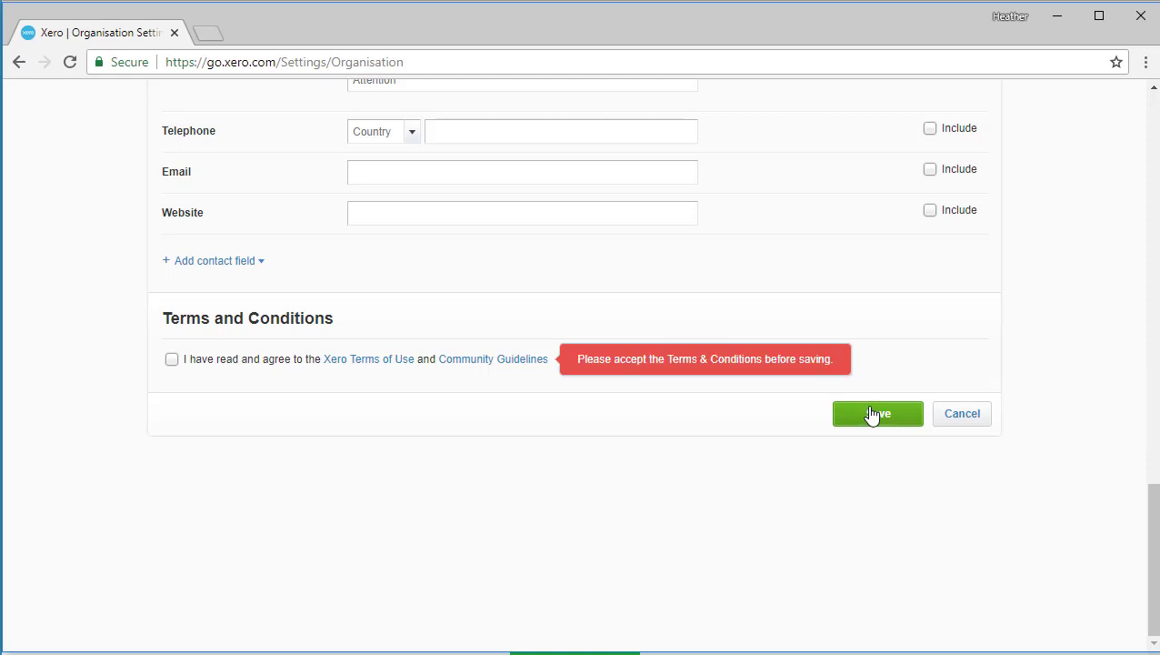
pyautogui.click(172, 360)
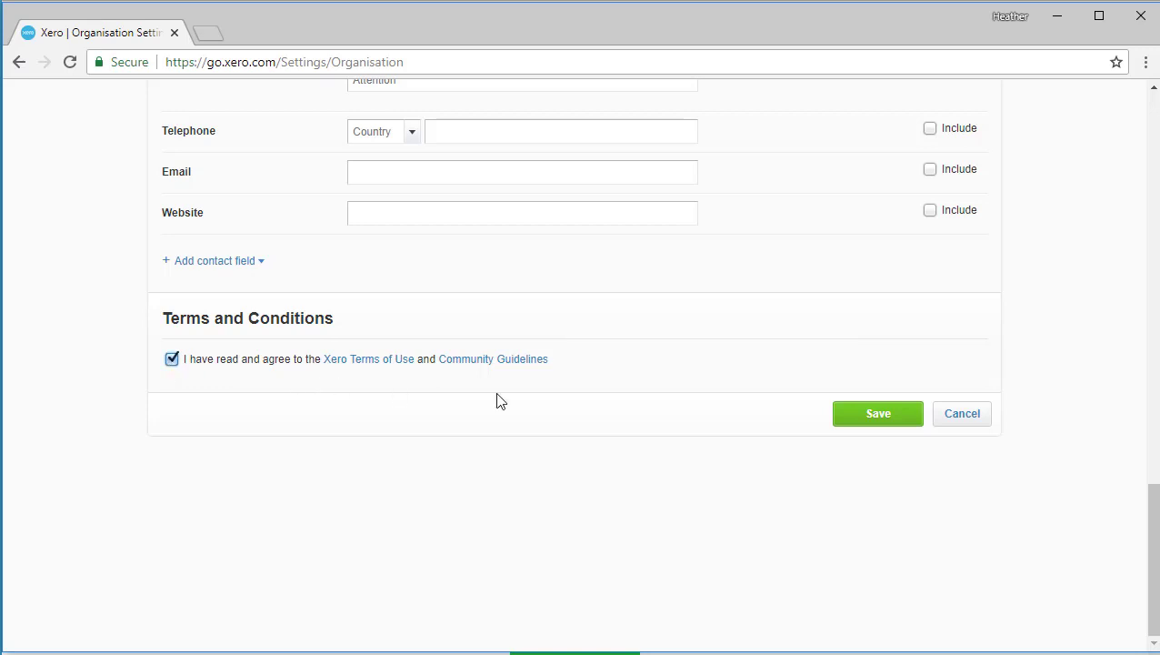
pyautogui.click(875, 419)
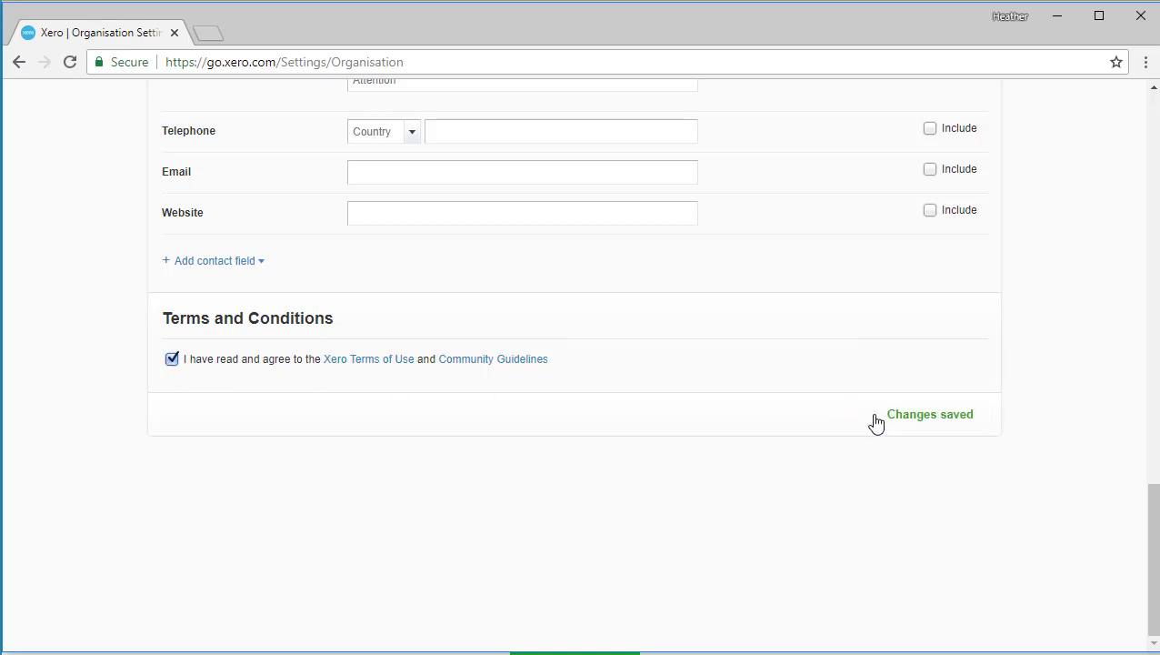
pyautogui.scroll(15, 876, 421)
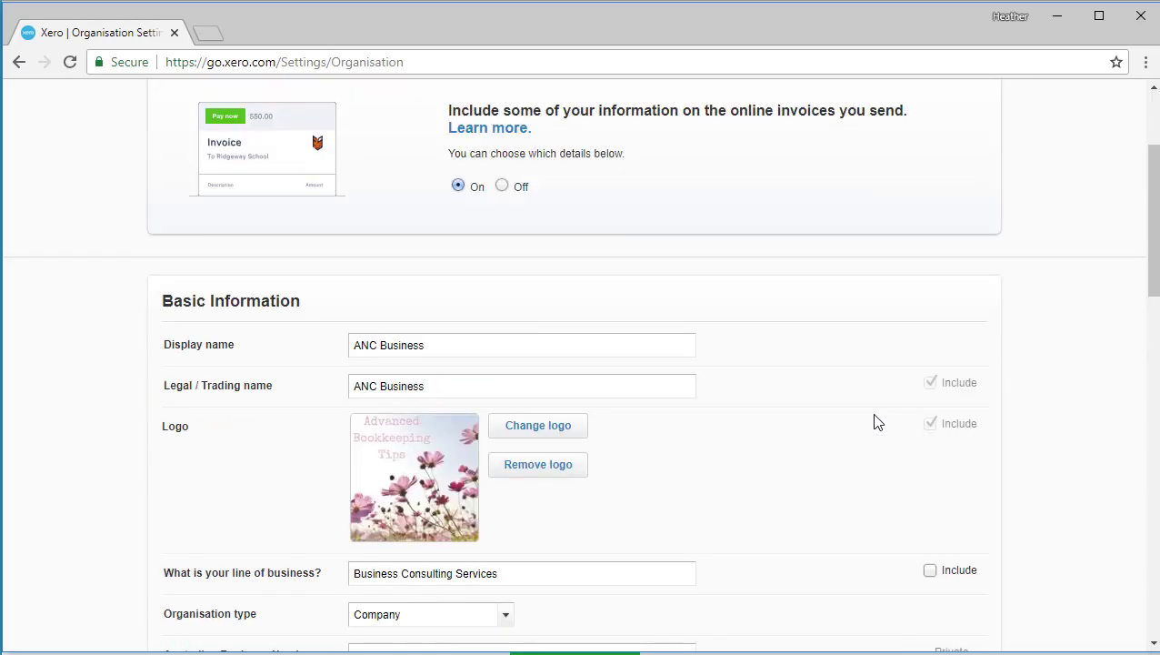
pyautogui.scroll(2, 876, 421)
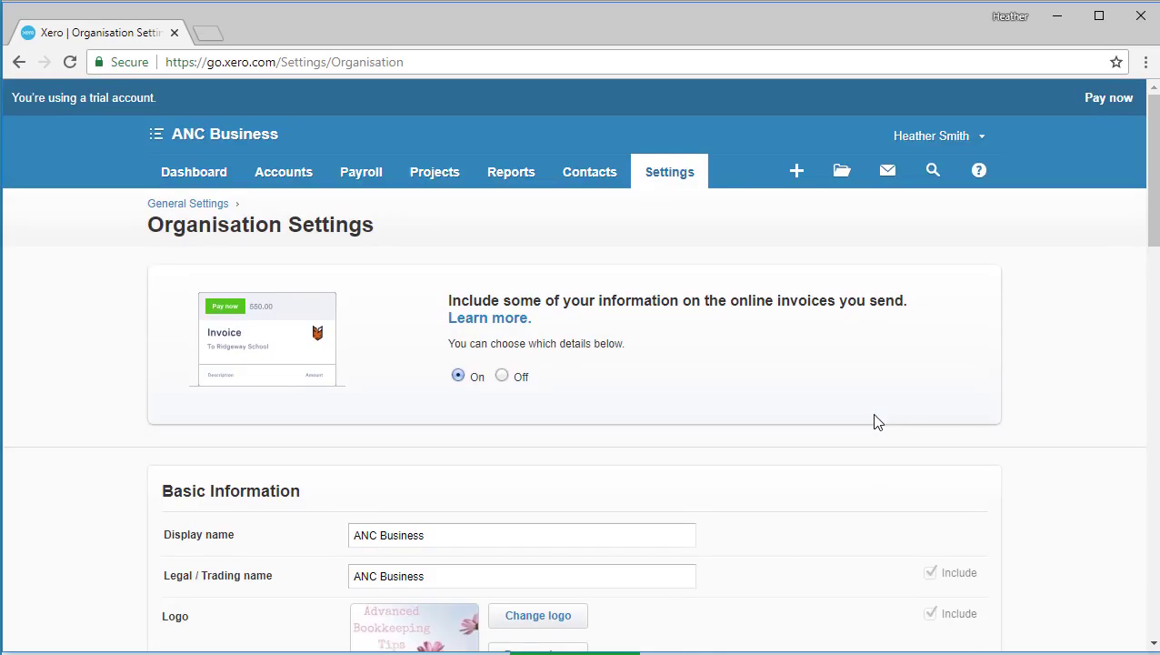